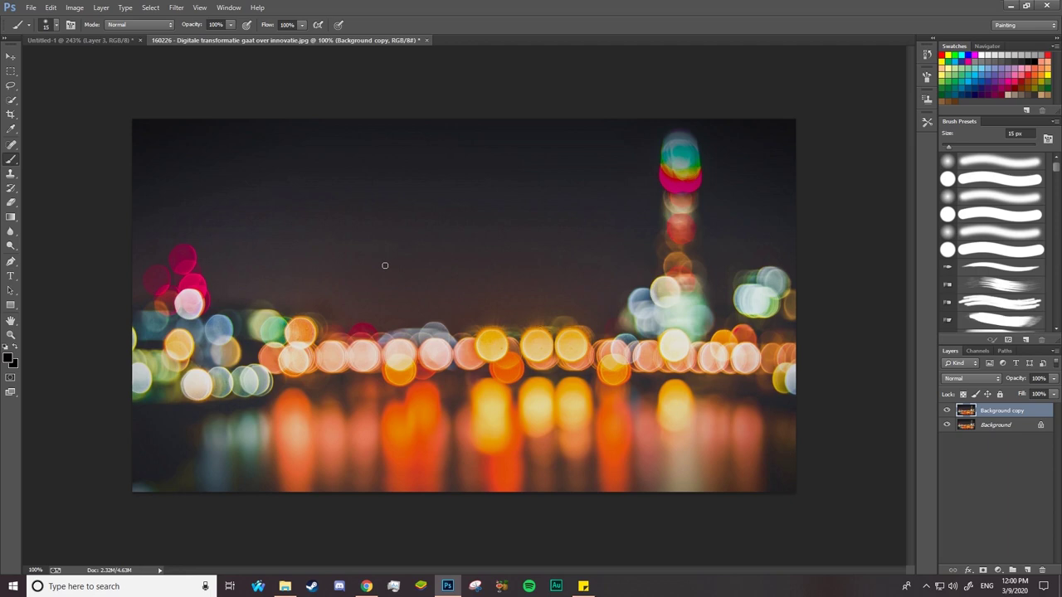
- Switch to the Mixer Brush Tool from the brush tool group
right_click(11, 162)
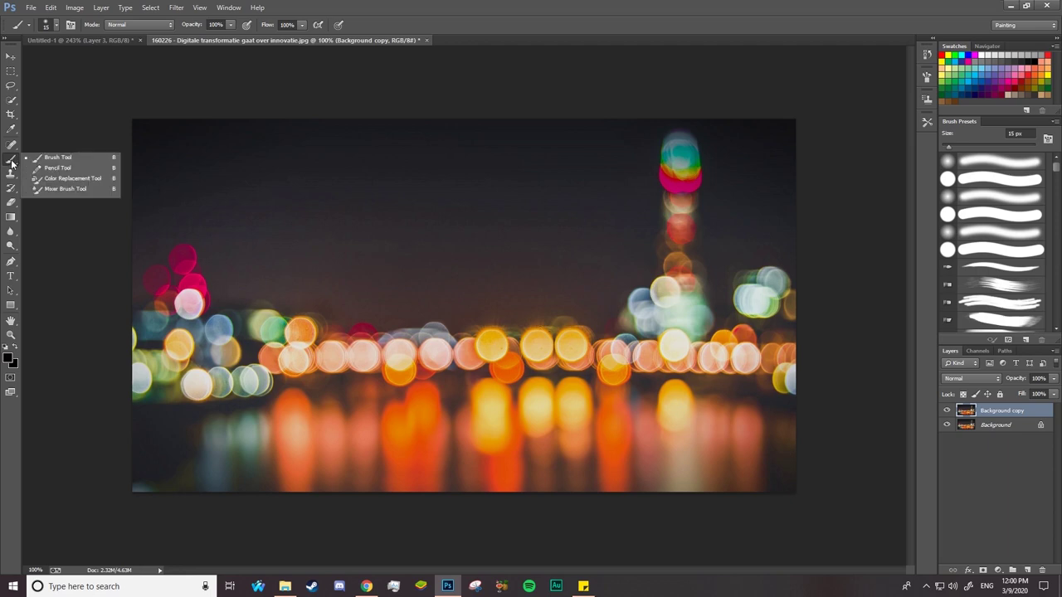
click(56, 189)
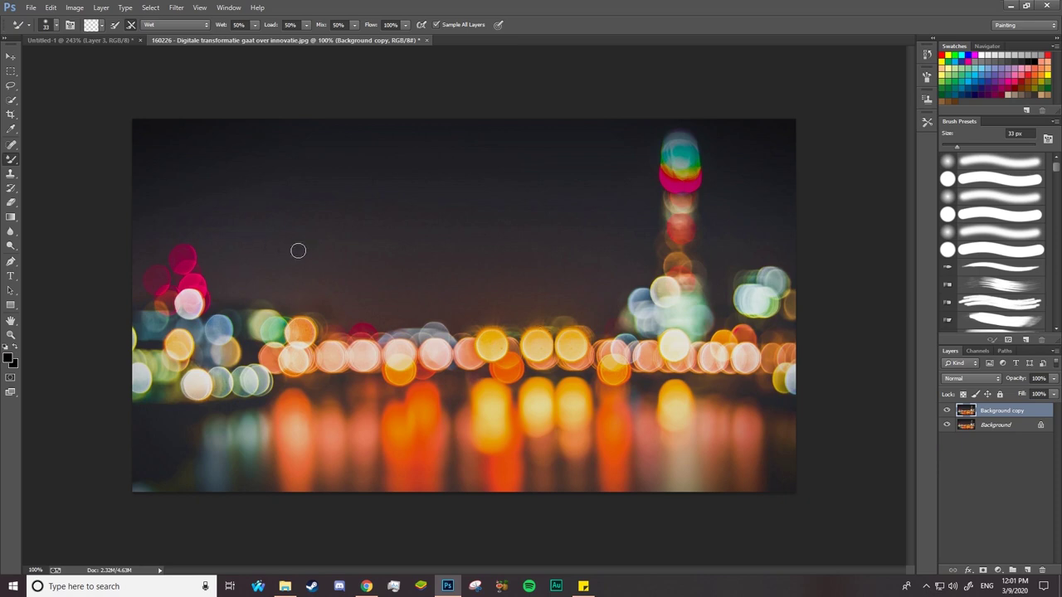
- Resize the mixer brush on the canvas to about 103 px and soften its hardness
alt+right_click(350, 235)
mouse_move(356, 235)
mouse_down()
mouse_move(430, 222)
mouse_move(443, 236)
mouse_move(399, 260)
mouse_move(392, 333)
mouse_up()
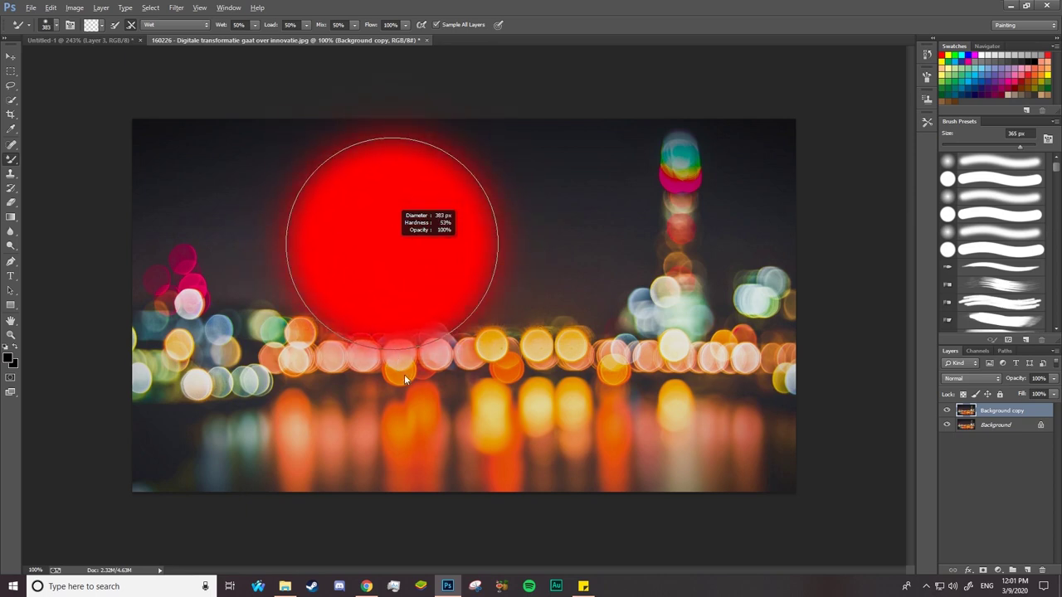
drag(405, 376, 377, 257)
drag(379, 220, 379, 220)
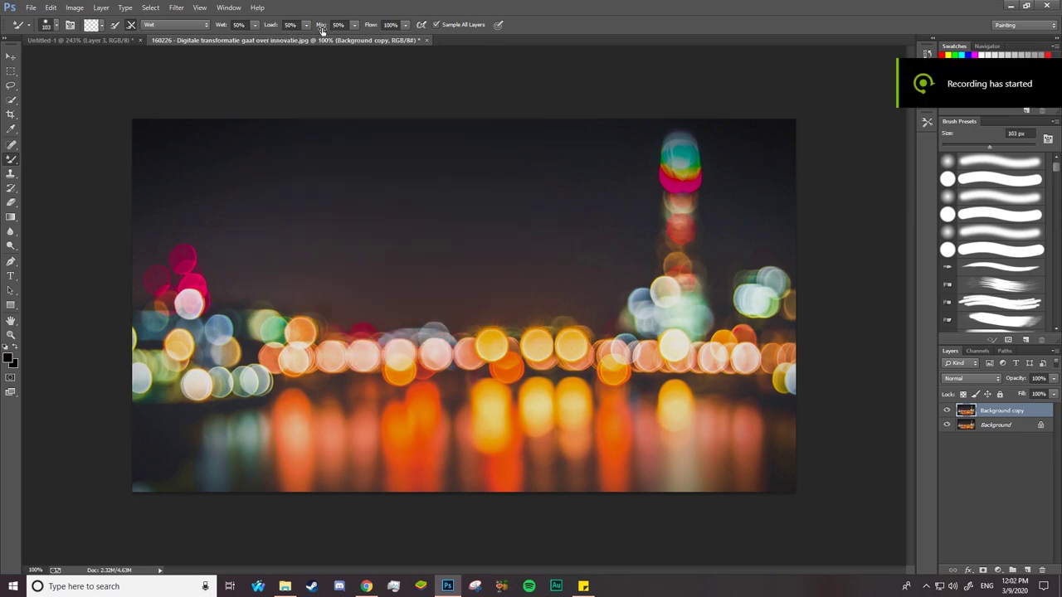
- Browse the mixing presets and paint loading options, and clean the brush
click(207, 28)
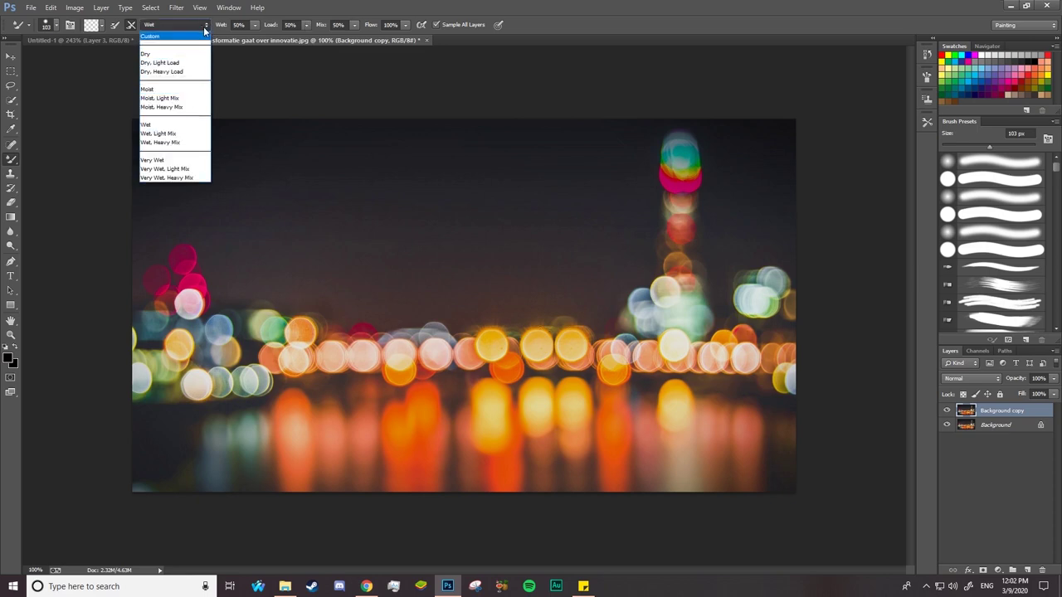
click(209, 27)
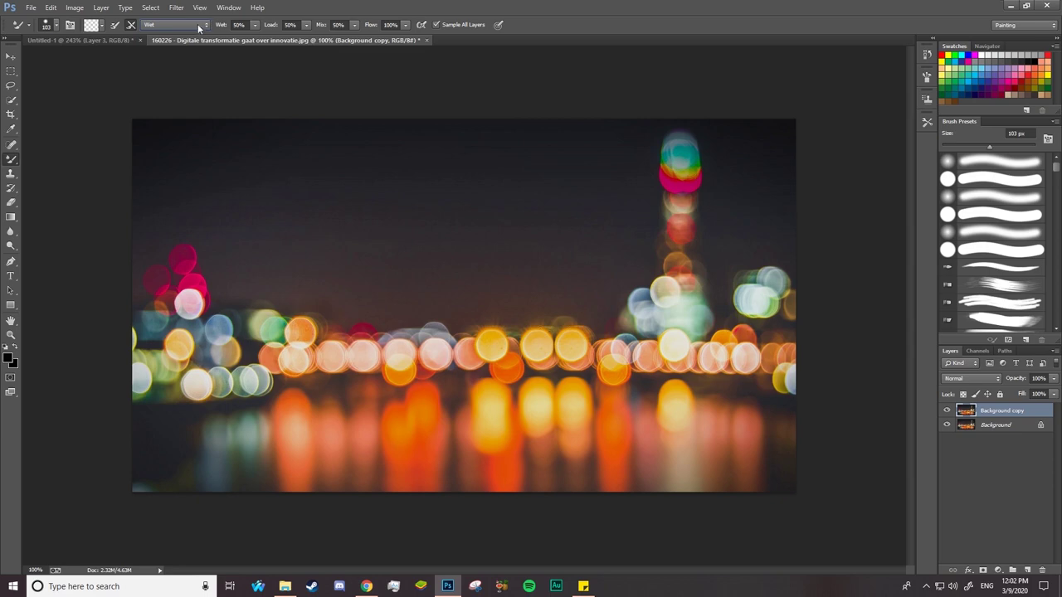
click(102, 26)
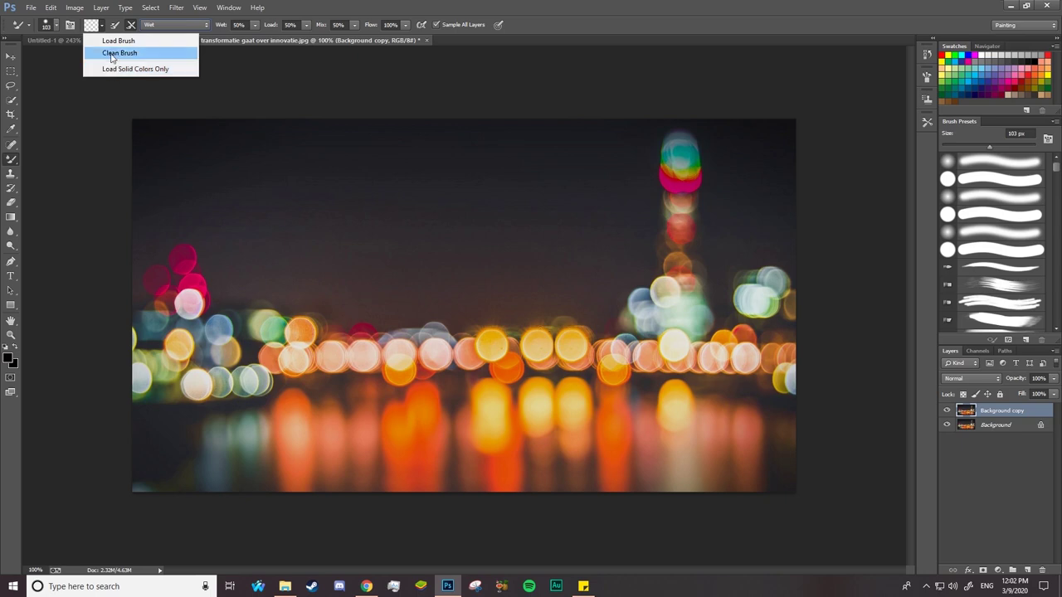
click(29, 28)
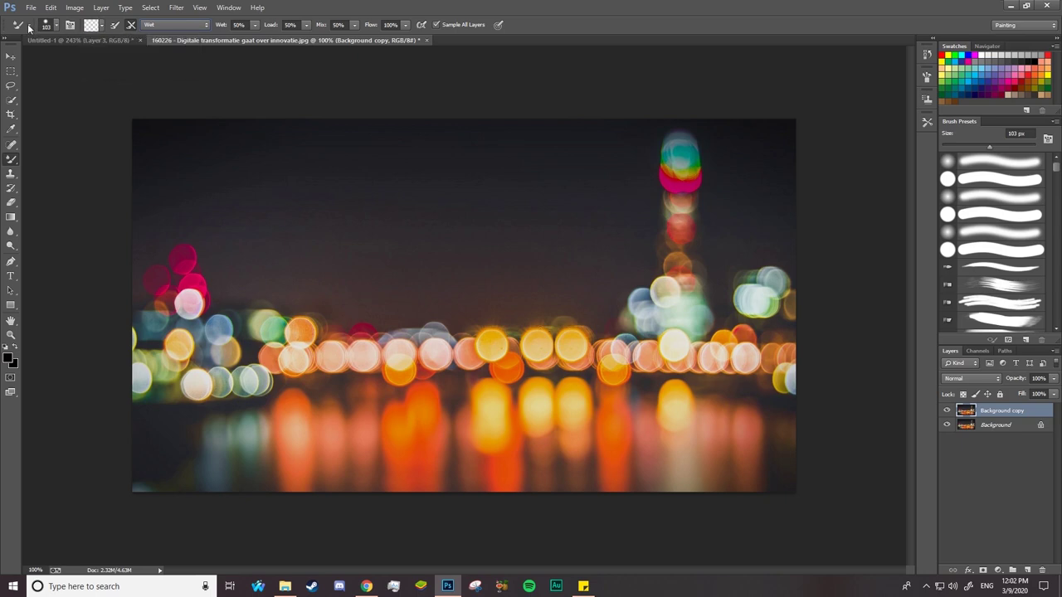
click(29, 27)
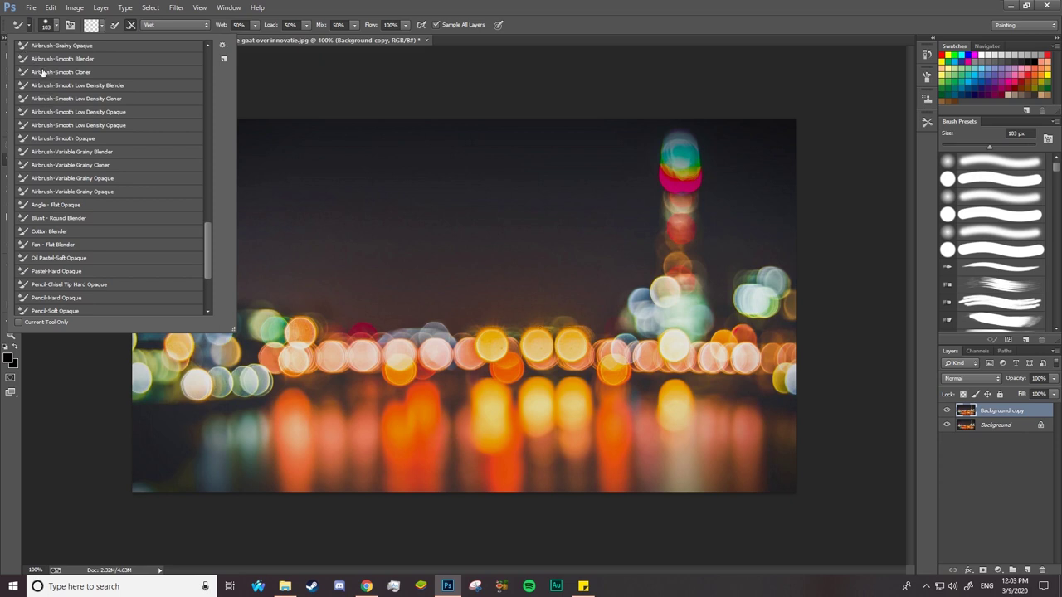
- Set the mixer brush spacing to 2% and show the mixing presets list
click(69, 25)
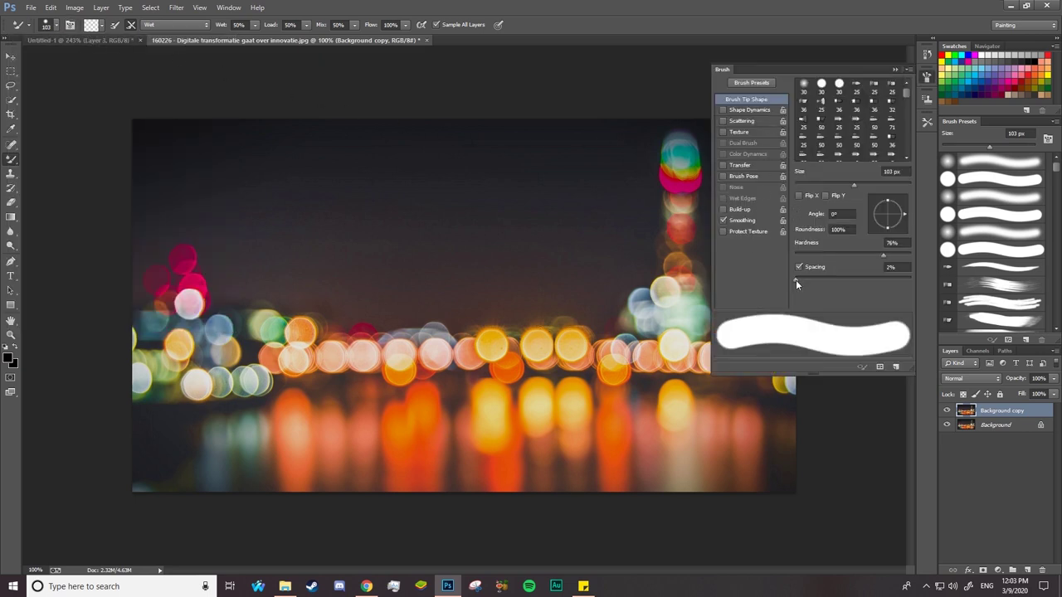
drag(796, 280, 799, 281)
key(F5)
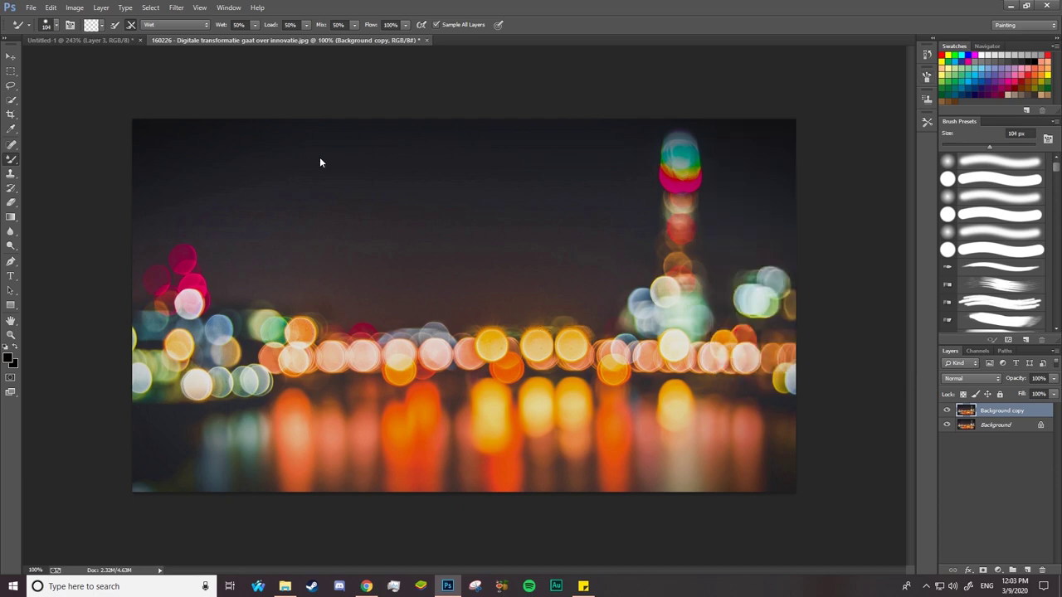
click(206, 25)
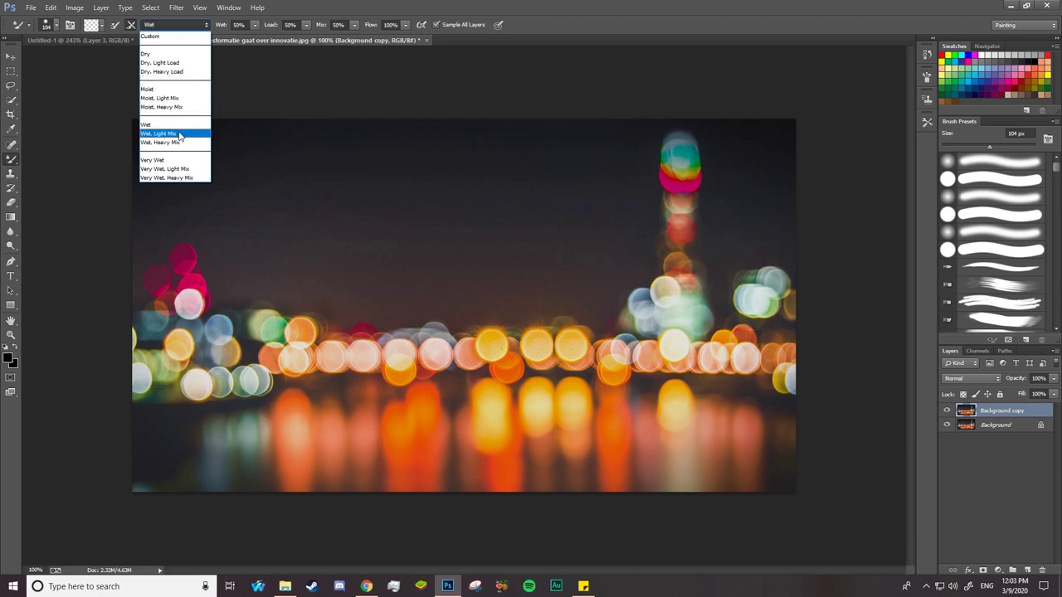
- Apply the Wet, Light Mix preset and set the brush paint colour to red
click(180, 134)
click(104, 27)
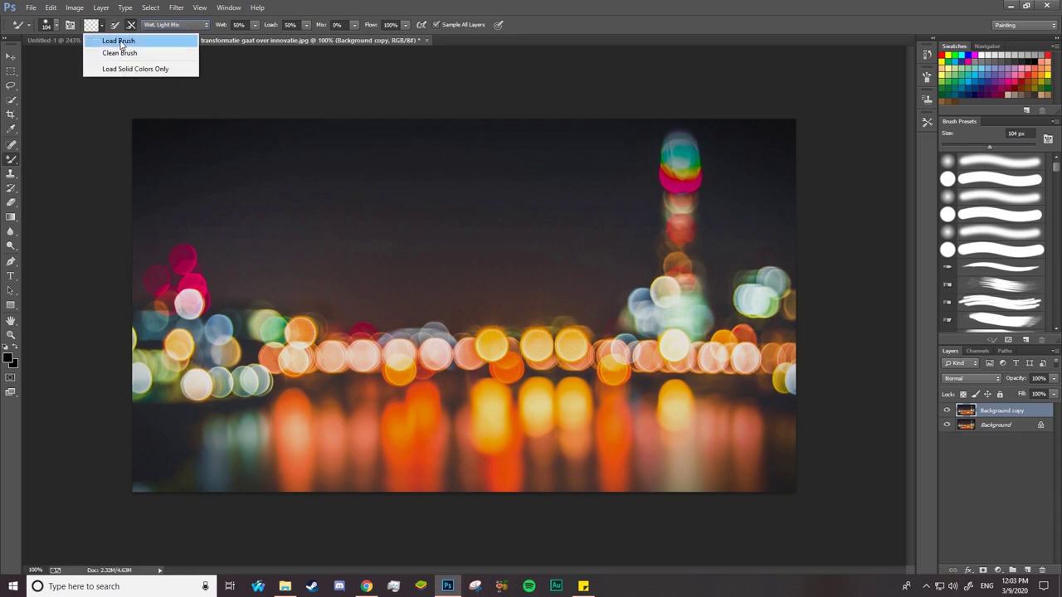
click(121, 42)
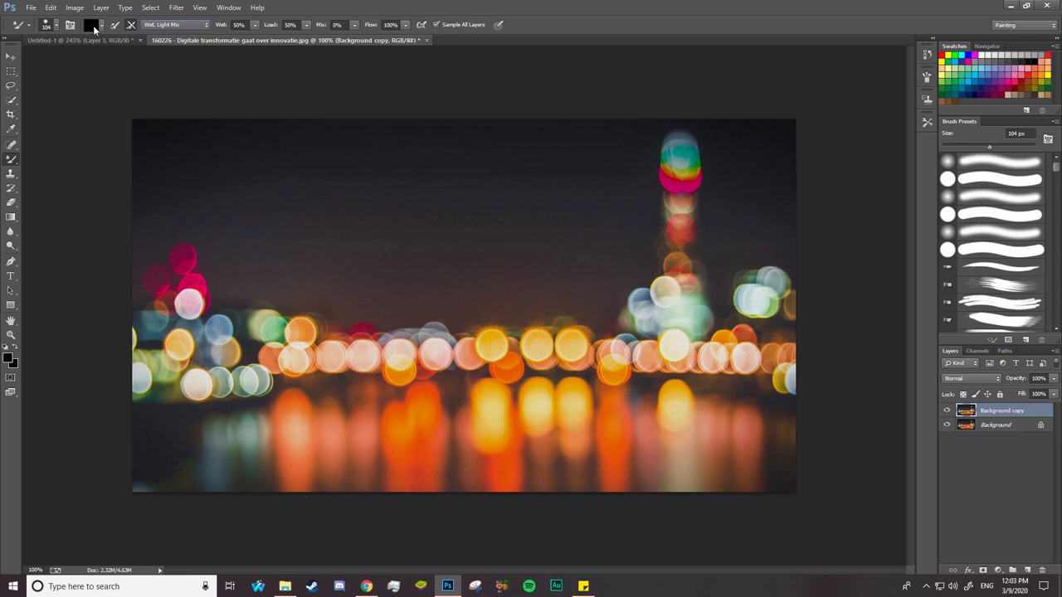
click(92, 25)
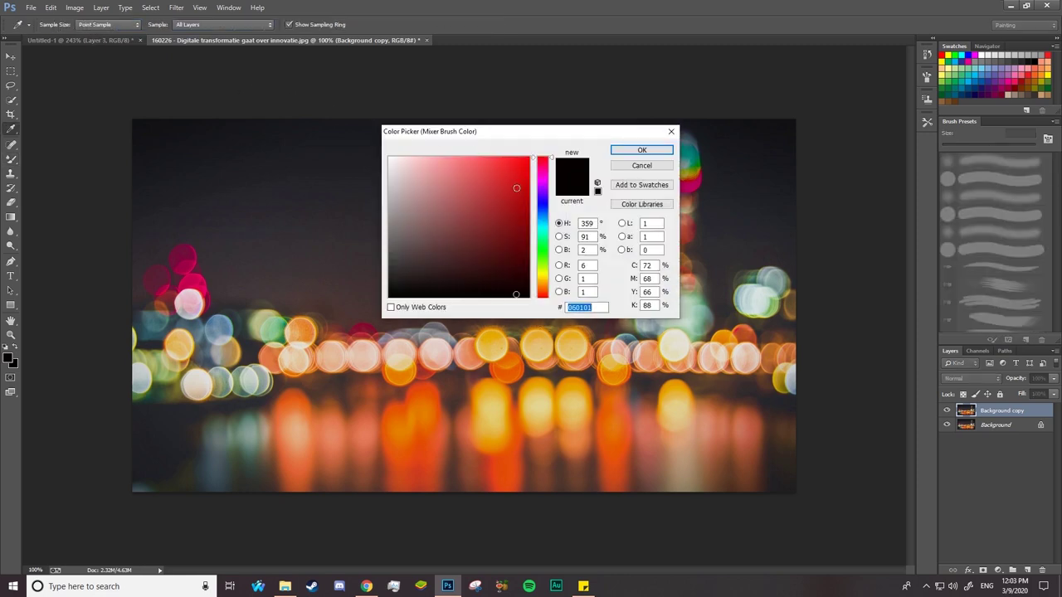
click(516, 189)
click(642, 150)
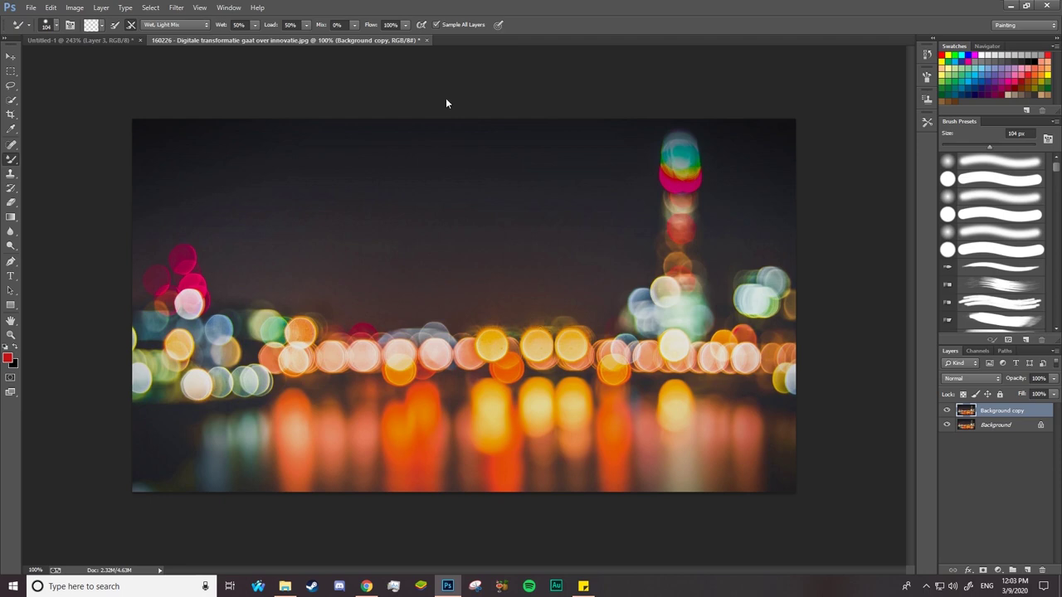
- Clean the brush, load it with red, then empty and reload the red paint
click(103, 26)
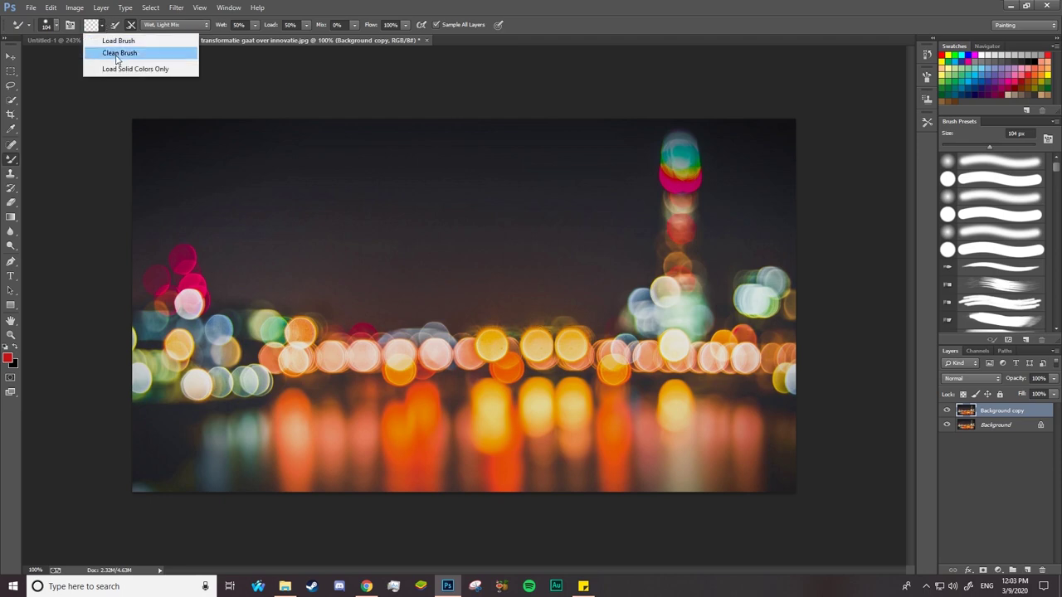
click(122, 55)
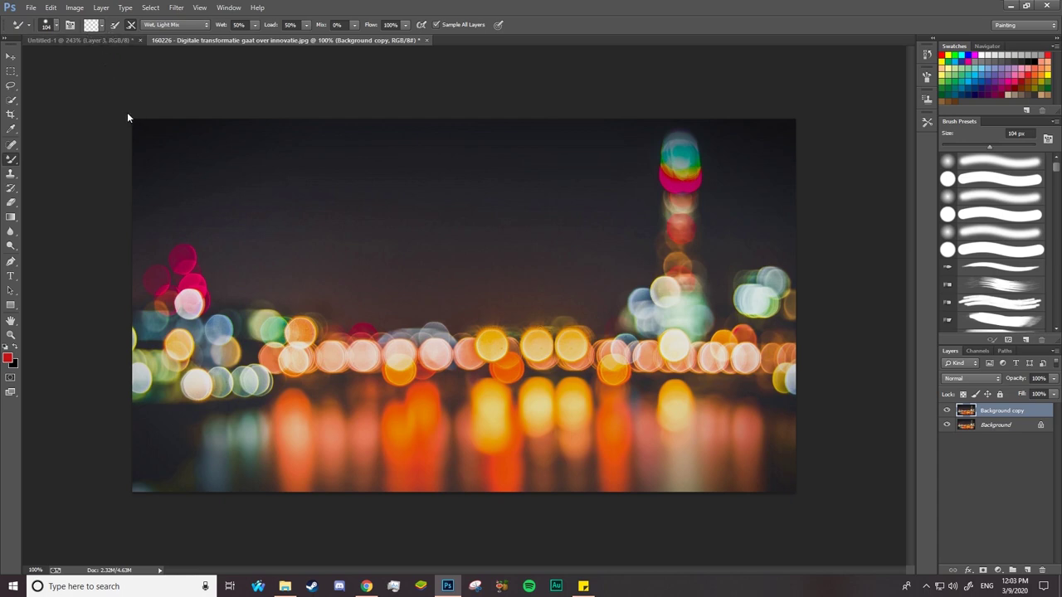
click(102, 26)
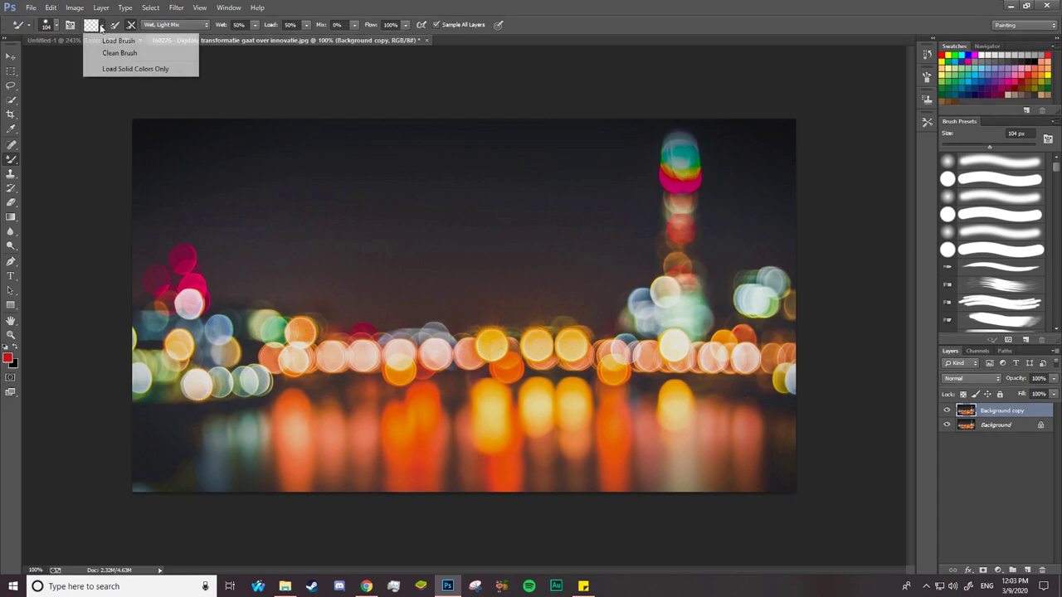
click(112, 39)
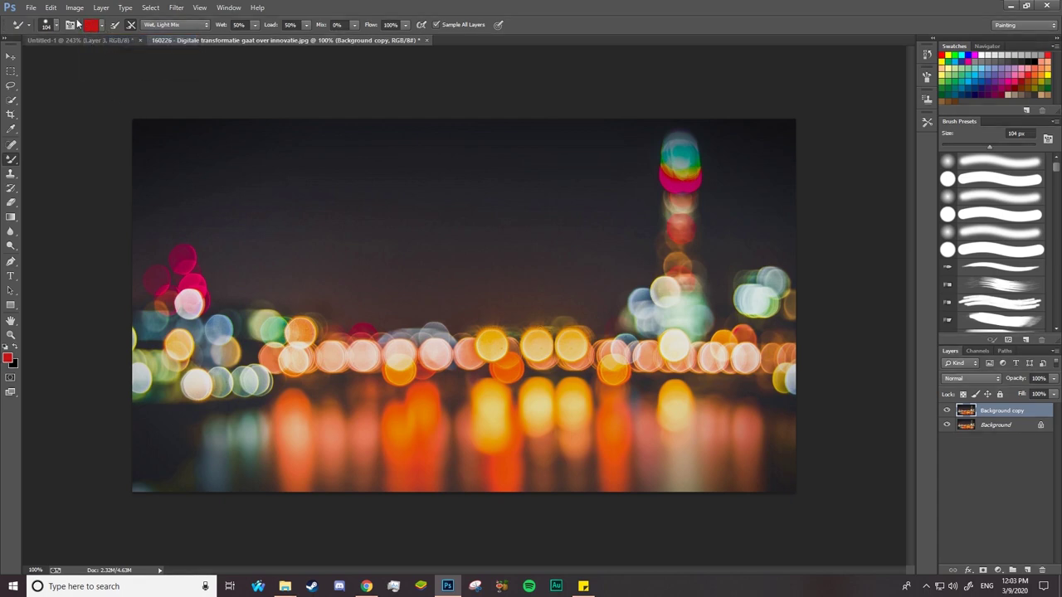
click(234, 154)
click(102, 27)
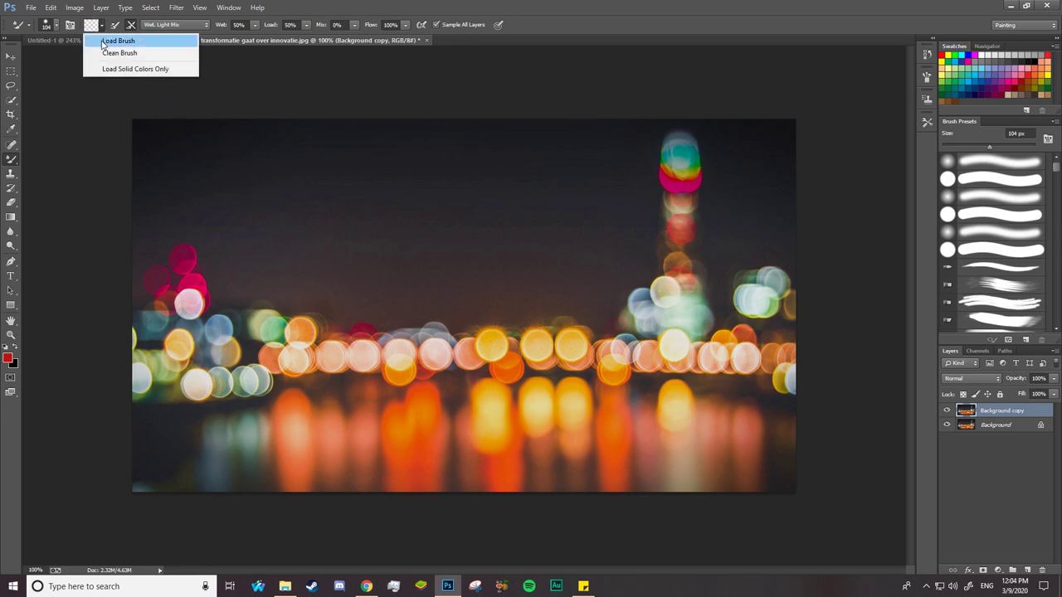
click(112, 38)
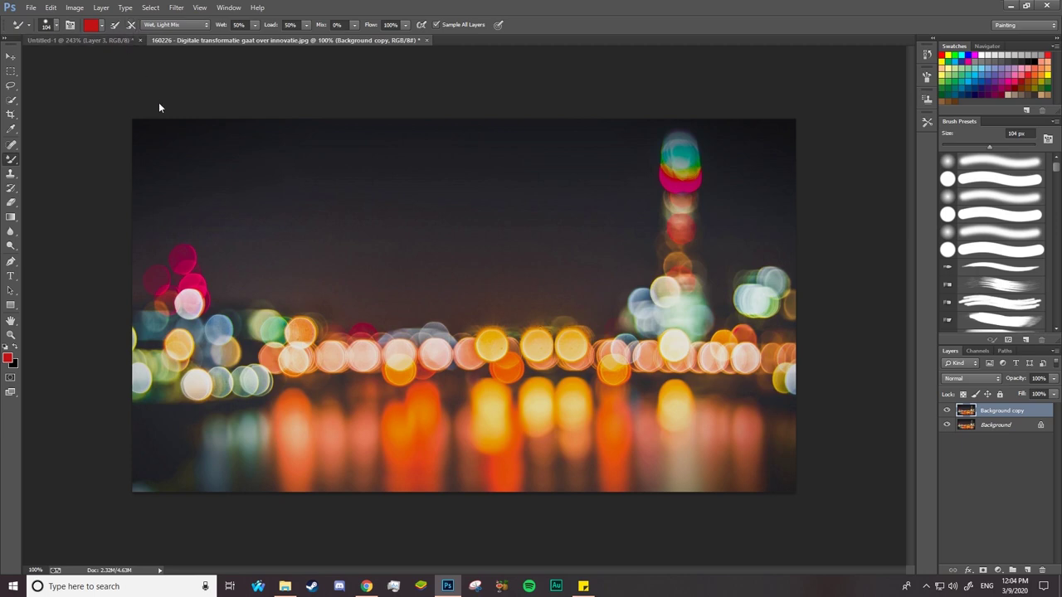
- Paint a red dab, change the paint colour to yellow, and paint a yellow dab beside it
drag(188, 141, 207, 143)
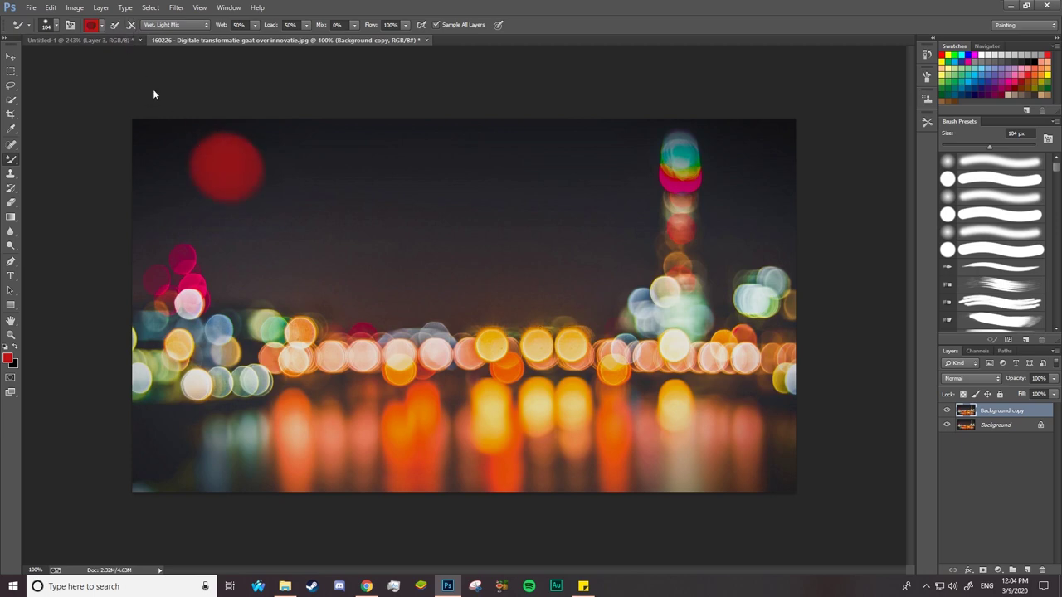
click(102, 27)
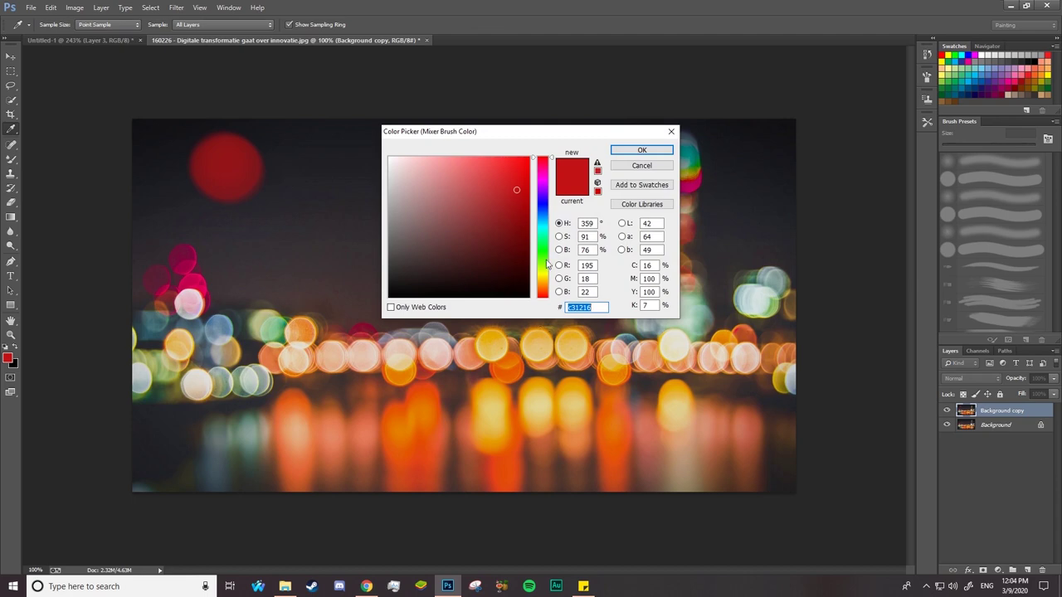
click(545, 272)
click(524, 161)
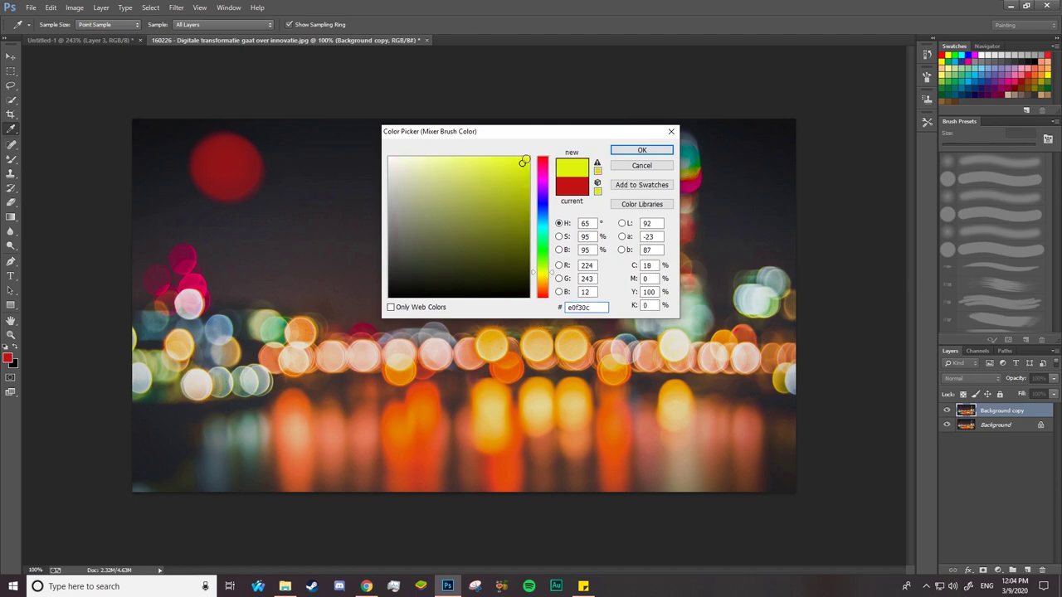
click(616, 152)
click(285, 150)
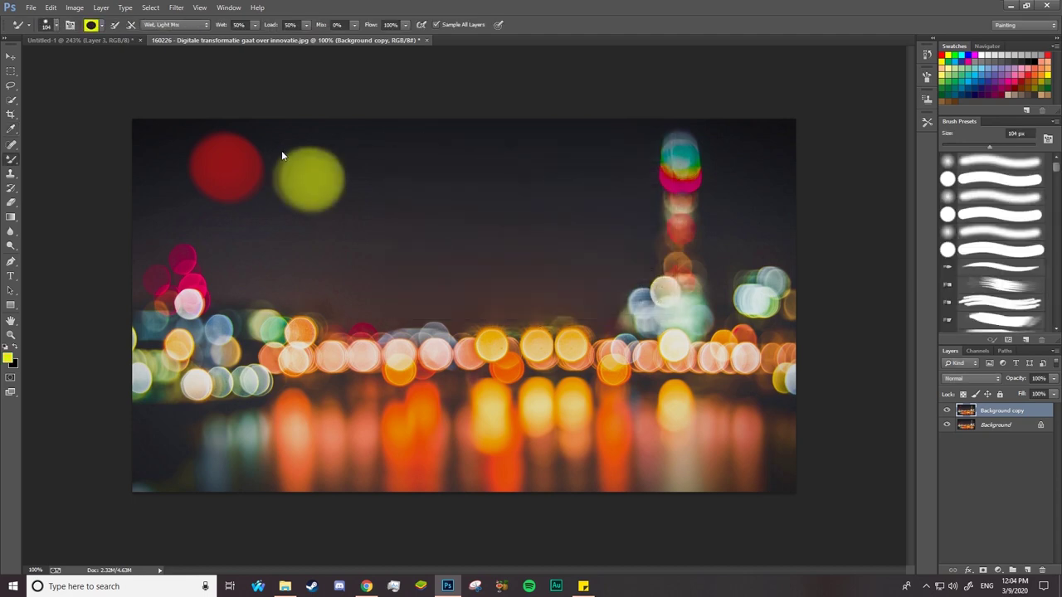
- Set the brush colour to green and reload the brush
click(92, 25)
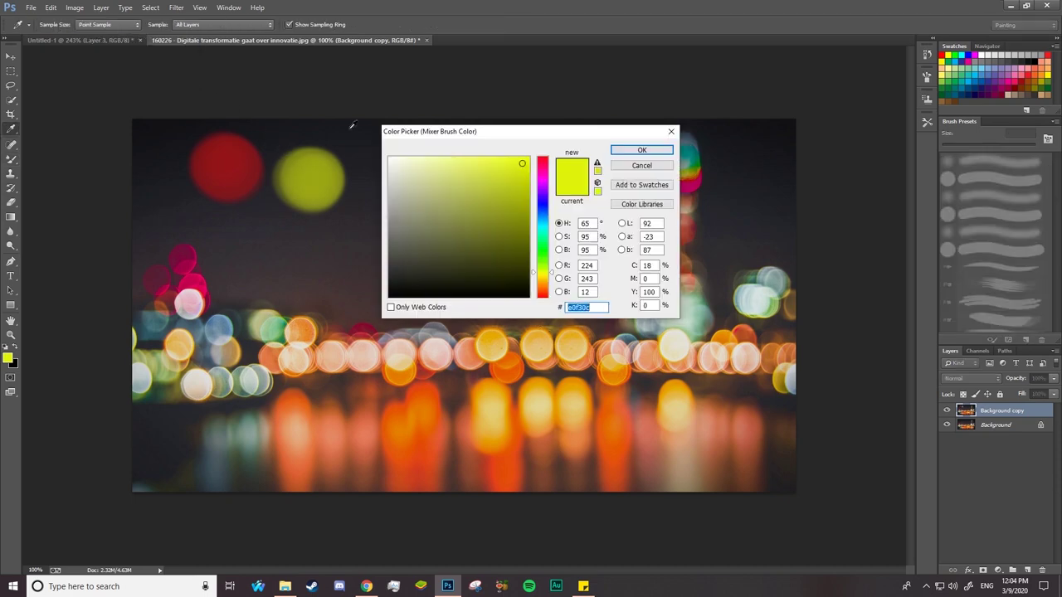
click(545, 249)
click(616, 152)
click(394, 241)
alt+click(225, 164)
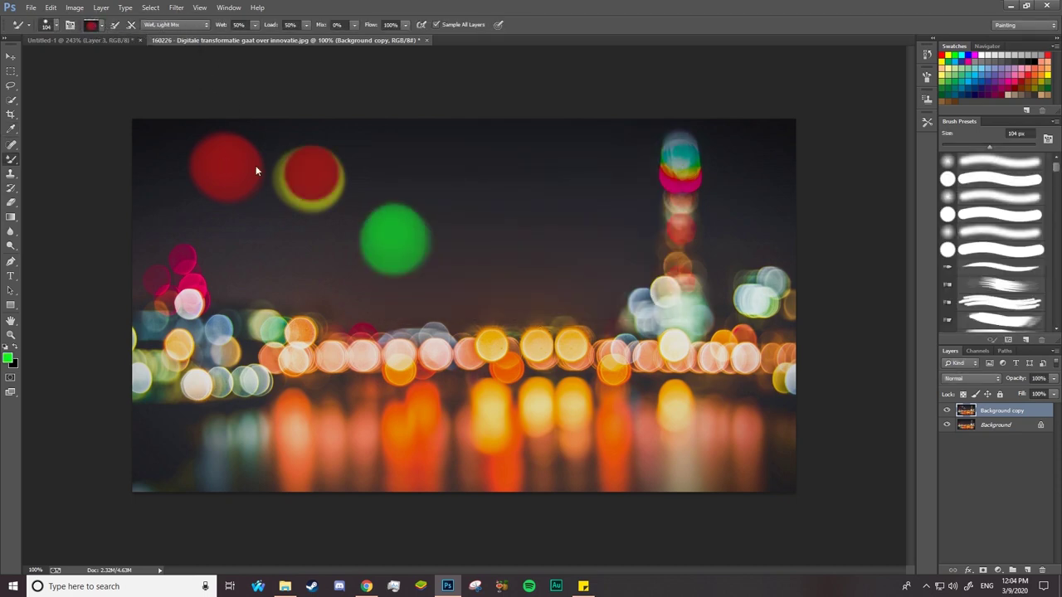
- Apply the Wet, Heavy Mix preset and smear red paint into the yellow circle
right_click(169, 177)
click(927, 76)
click(893, 70)
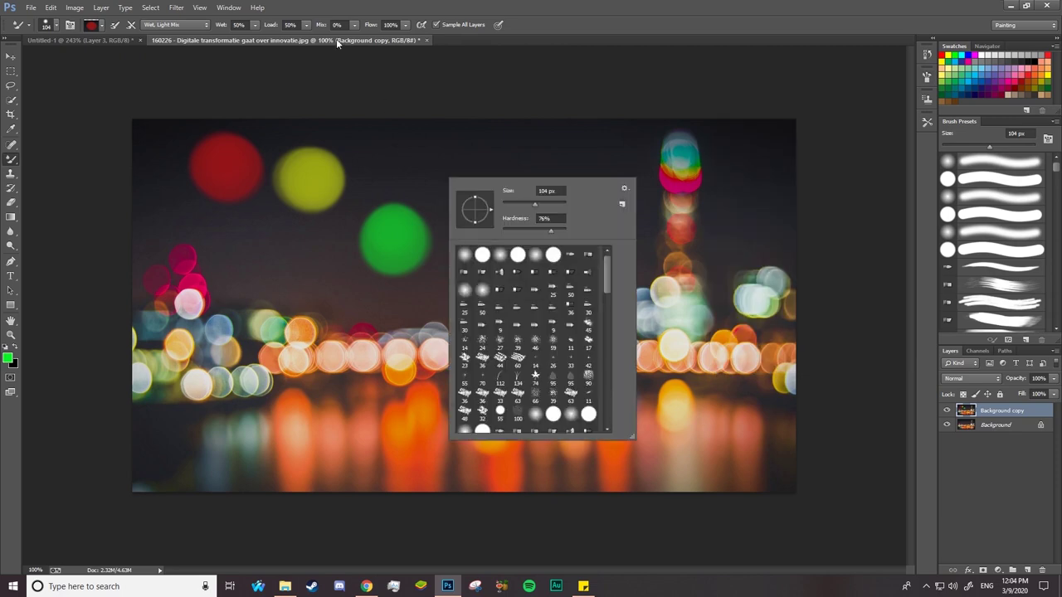
click(174, 24)
click(303, 157)
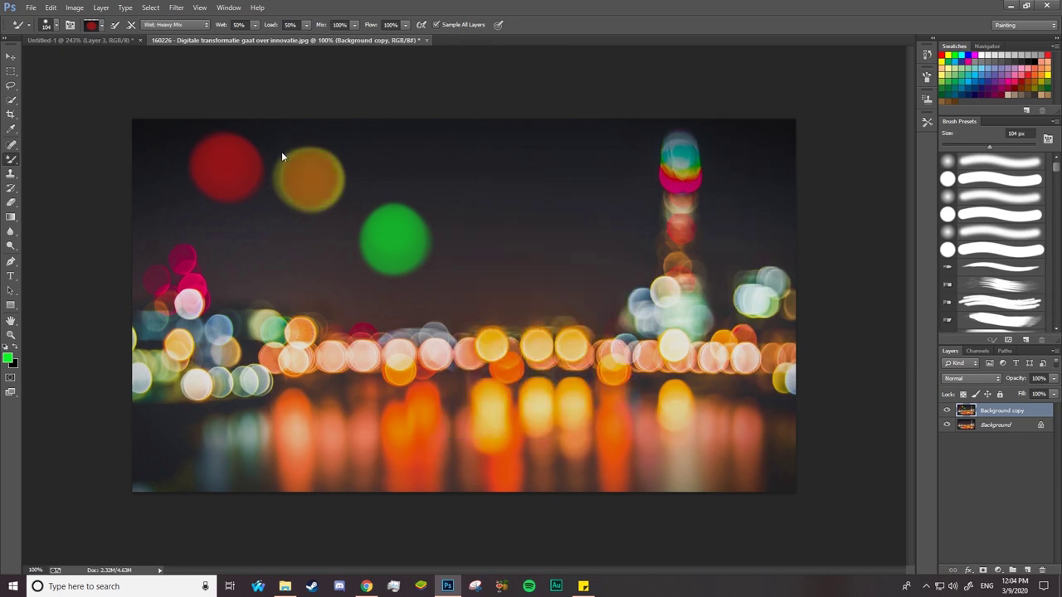
- Set the mixer brush size to 52 px
right_click(324, 175)
text(52)
key(Return)
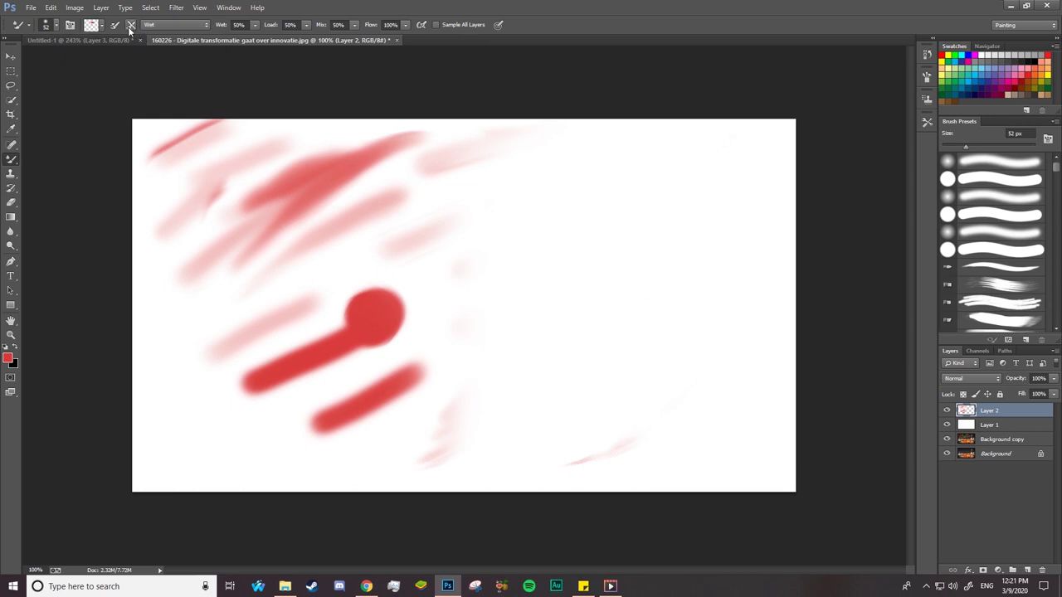
- Toggle Clean brush after each stroke, then blend and scrub the red and pink paint with wet strokes
click(131, 25)
click(132, 24)
mouse_move(321, 161)
mouse_down()
mouse_move(337, 175)
mouse_move(345, 159)
mouse_move(360, 160)
mouse_up()
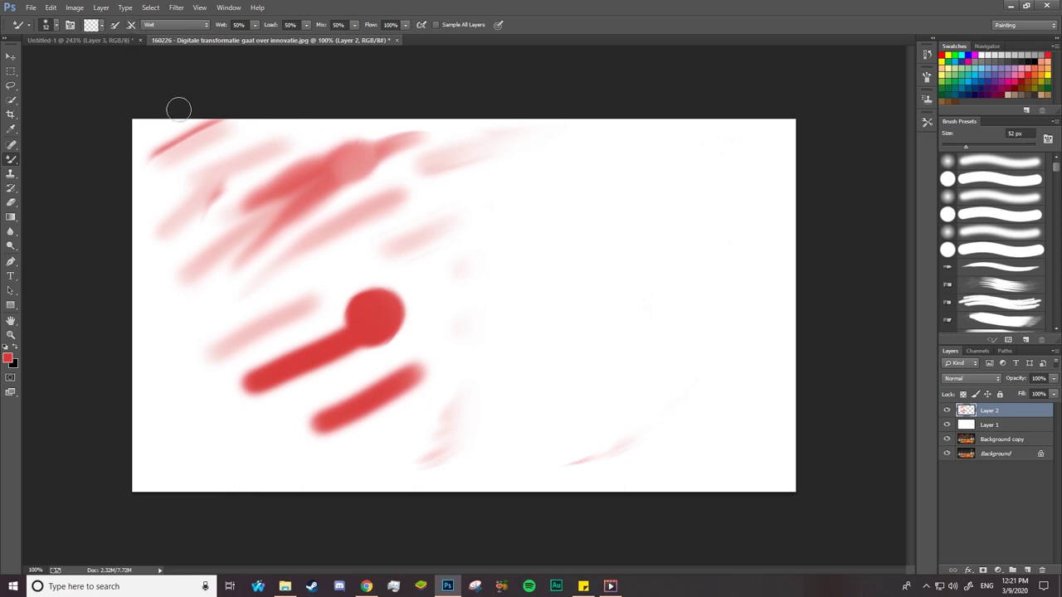
drag(371, 293, 391, 308)
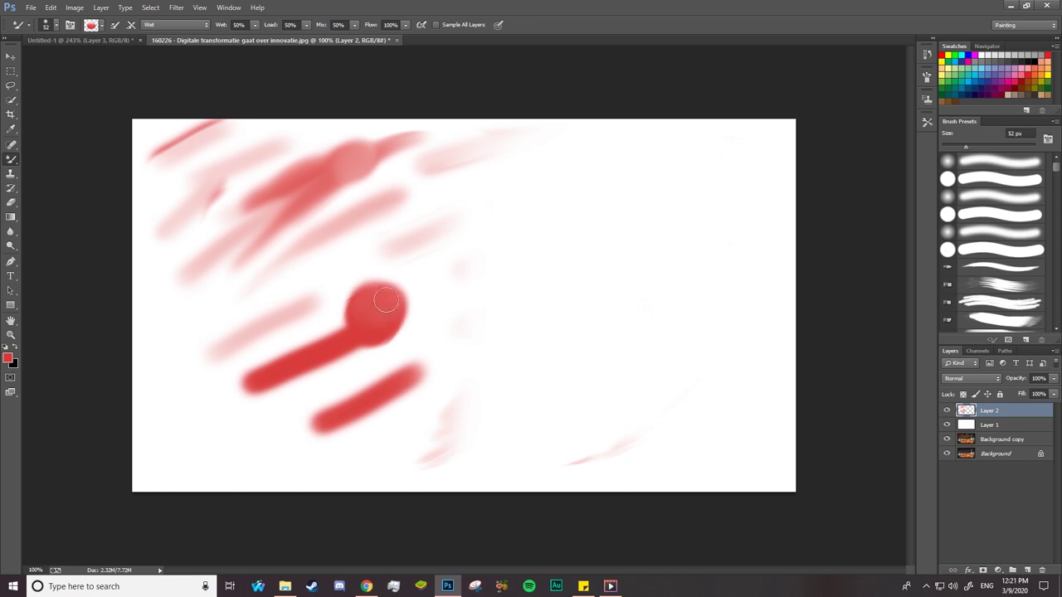
click(551, 239)
mouse_move(545, 259)
mouse_down()
mouse_move(569, 246)
mouse_move(556, 247)
mouse_move(565, 253)
mouse_move(548, 367)
mouse_move(496, 432)
mouse_move(522, 412)
mouse_move(436, 462)
mouse_move(464, 412)
mouse_move(406, 463)
mouse_move(373, 470)
mouse_move(406, 437)
mouse_move(318, 484)
mouse_move(312, 463)
mouse_up()
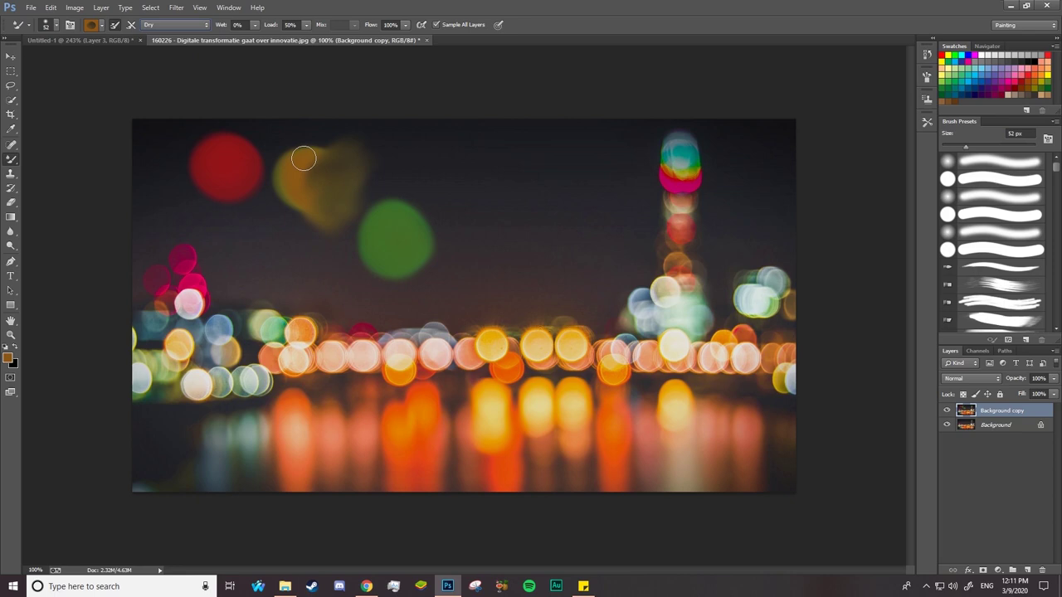
- Paint four dry orange streaks across the sky: three right of the green circle, one at left
drag(448, 254, 629, 192)
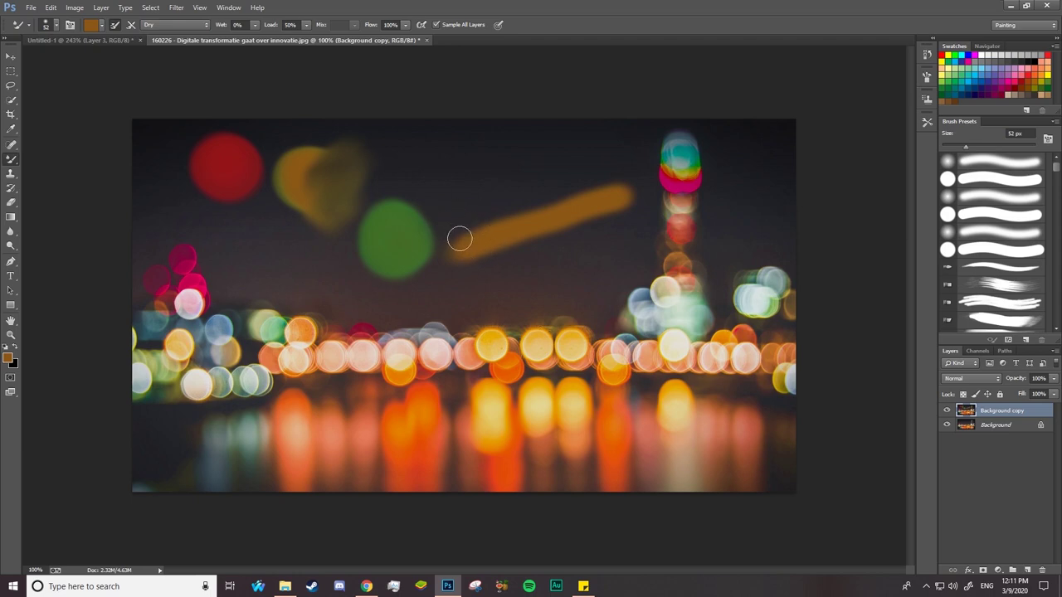
drag(440, 190, 571, 151)
drag(425, 154, 532, 130)
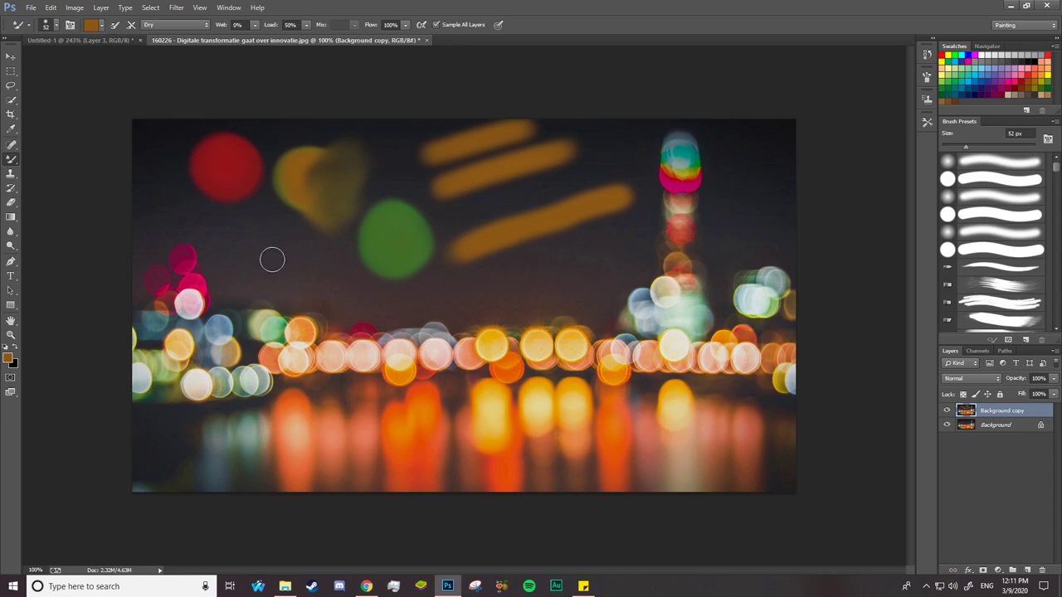
drag(247, 264, 298, 264)
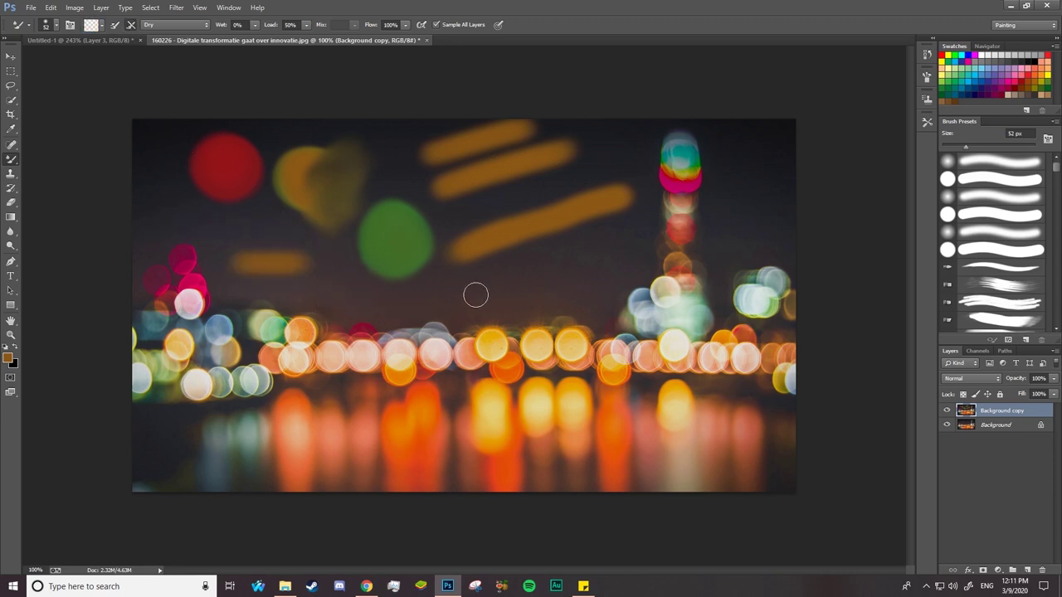
- Apply the Wet preset and smear the green circle's paint to the right
click(193, 23)
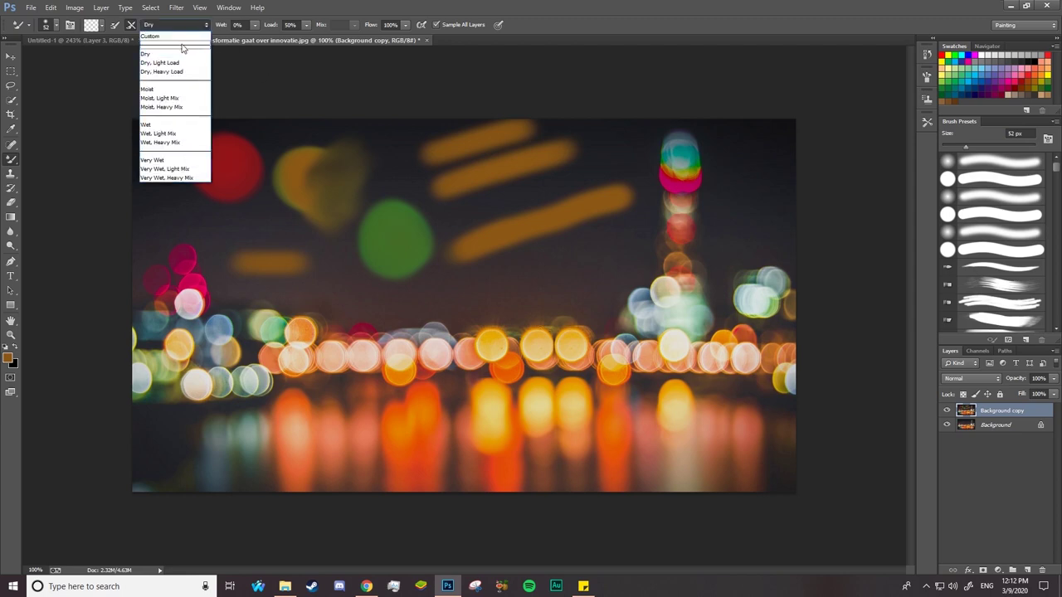
click(161, 125)
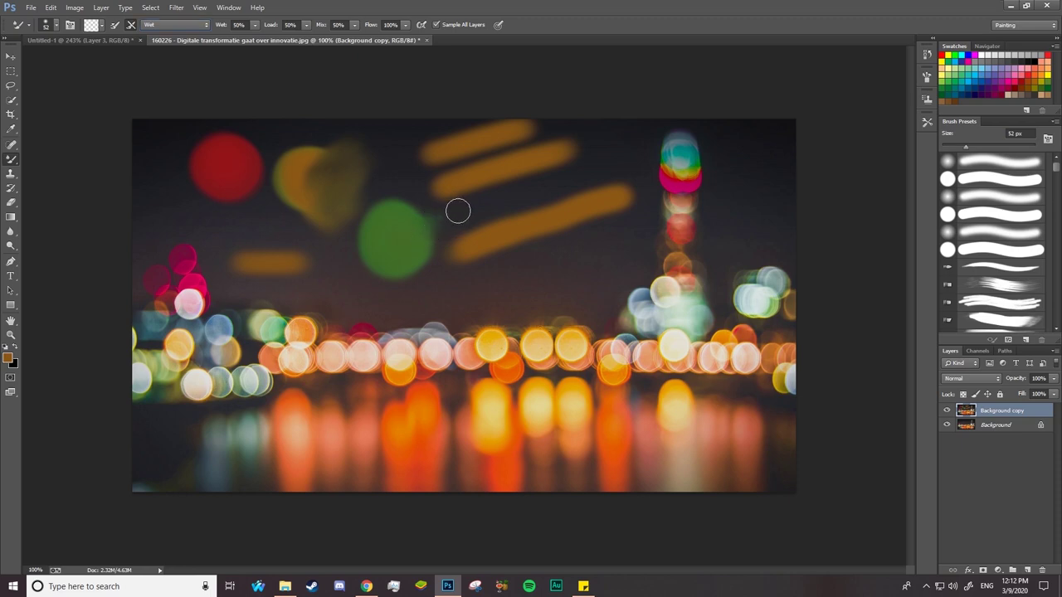
mouse_move(454, 216)
mouse_down()
mouse_move(421, 227)
mouse_move(410, 175)
mouse_move(458, 244)
mouse_move(434, 246)
mouse_move(450, 216)
mouse_up()
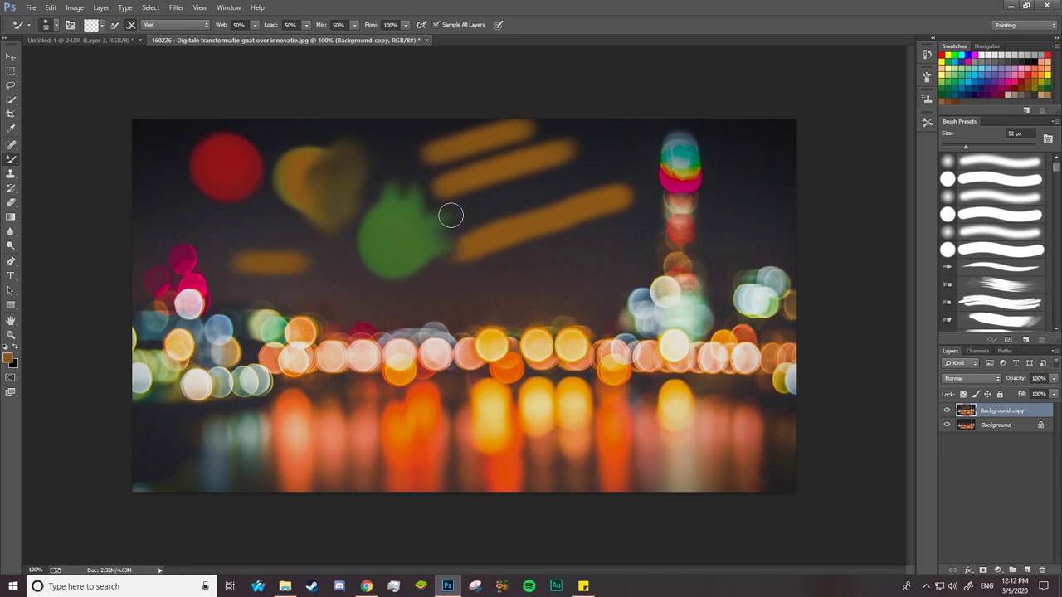
- Paint a vertical orange streak near the left edge, return to Dry, and toggle Clean brush
drag(159, 135, 161, 199)
click(174, 24)
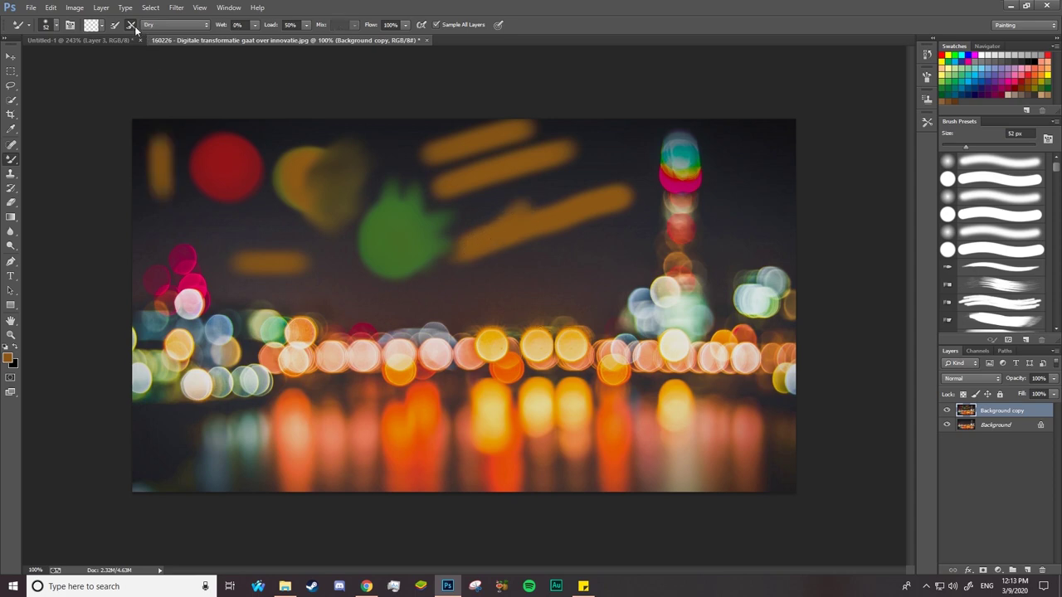
click(131, 26)
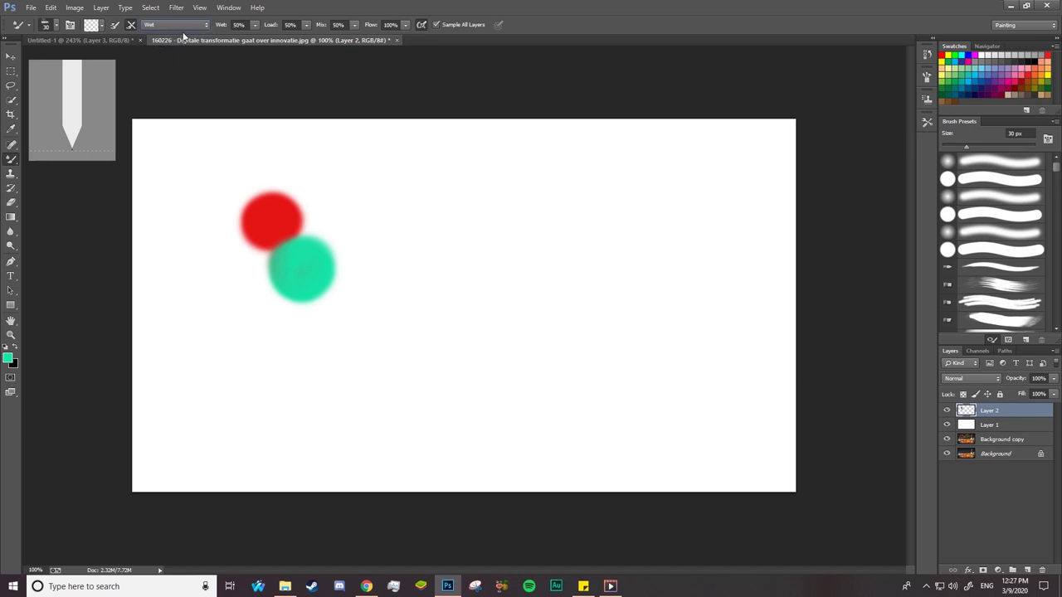
- At 100% wetness, pull the red dot out into a pointed tail toward the upper right
drag(222, 26, 249, 26)
drag(286, 197, 312, 172)
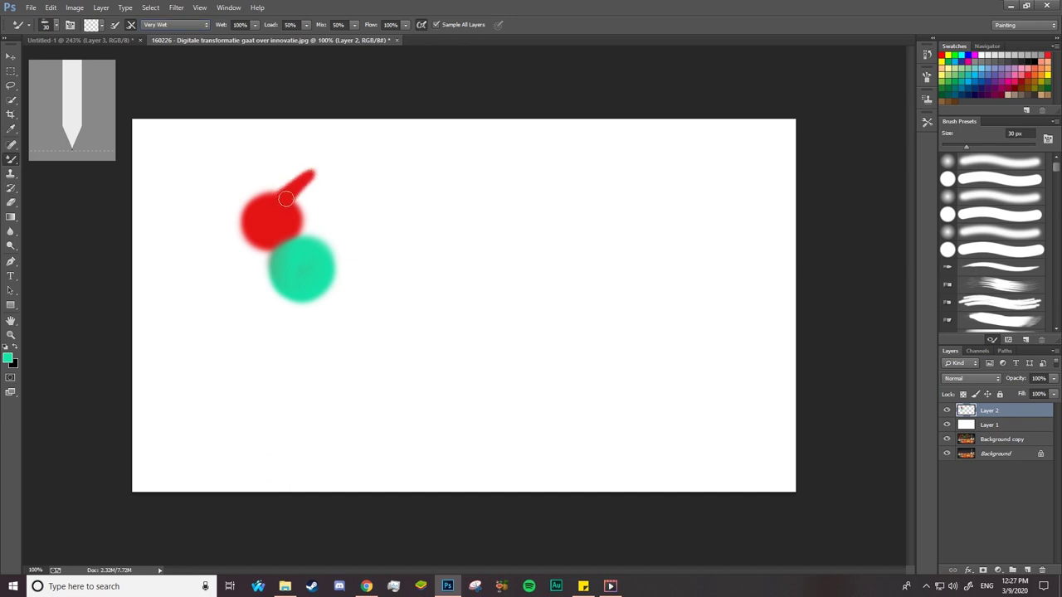
mouse_move(221, 25)
mouse_down()
mouse_move(178, 45)
mouse_move(225, 29)
mouse_up()
drag(247, 183, 253, 203)
drag(220, 26, 290, 23)
drag(282, 203, 316, 169)
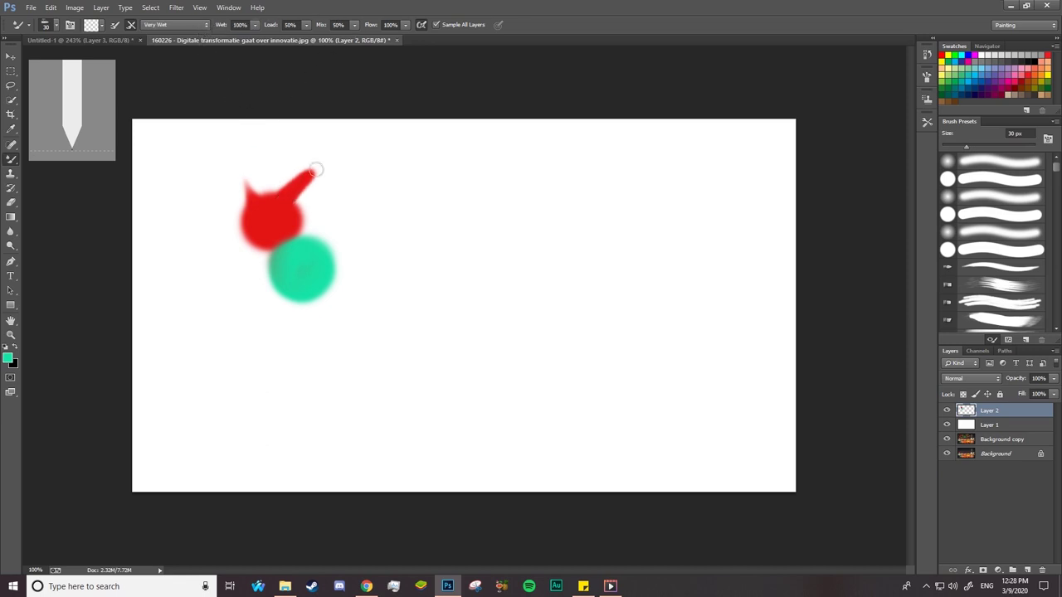
mouse_move(278, 213)
mouse_down()
mouse_move(325, 166)
mouse_move(314, 162)
mouse_up()
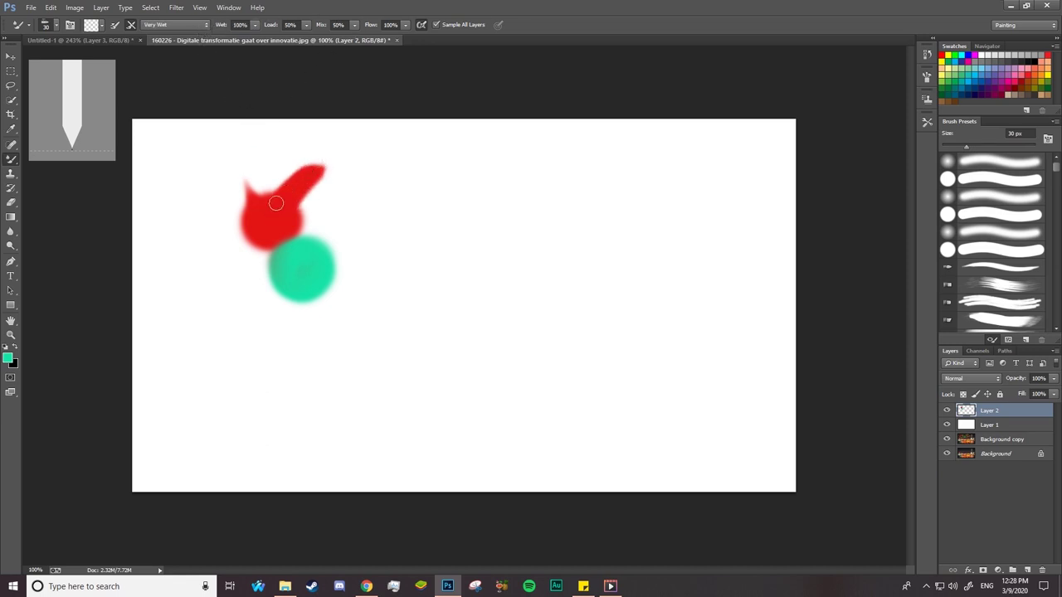
drag(276, 203, 324, 160)
- Lower wetness to 15% and smear red paint leftward from the dot
drag(222, 27, 197, 30)
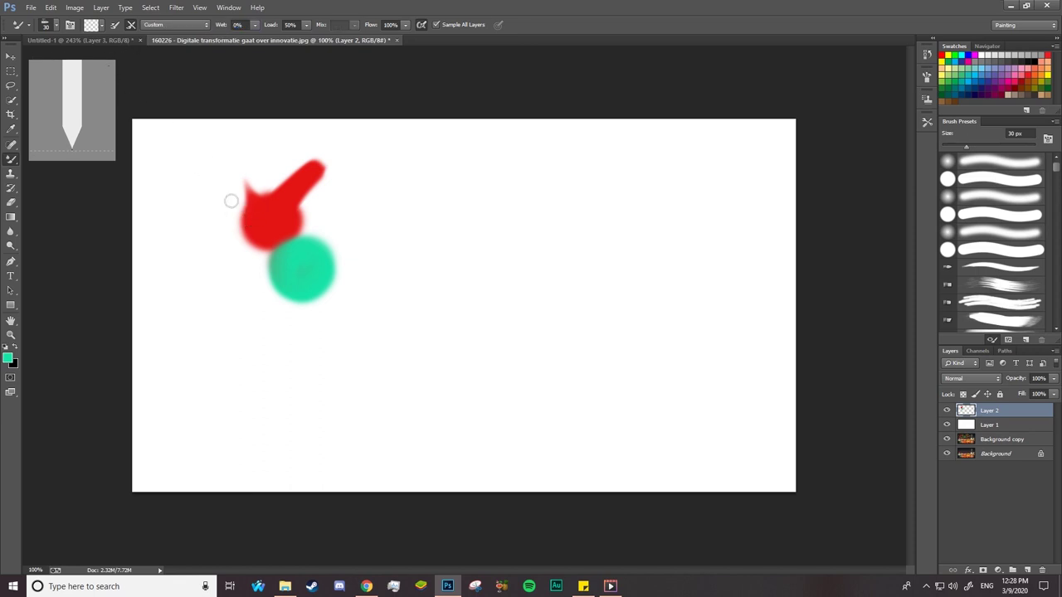
drag(219, 27, 231, 32)
drag(241, 213, 221, 208)
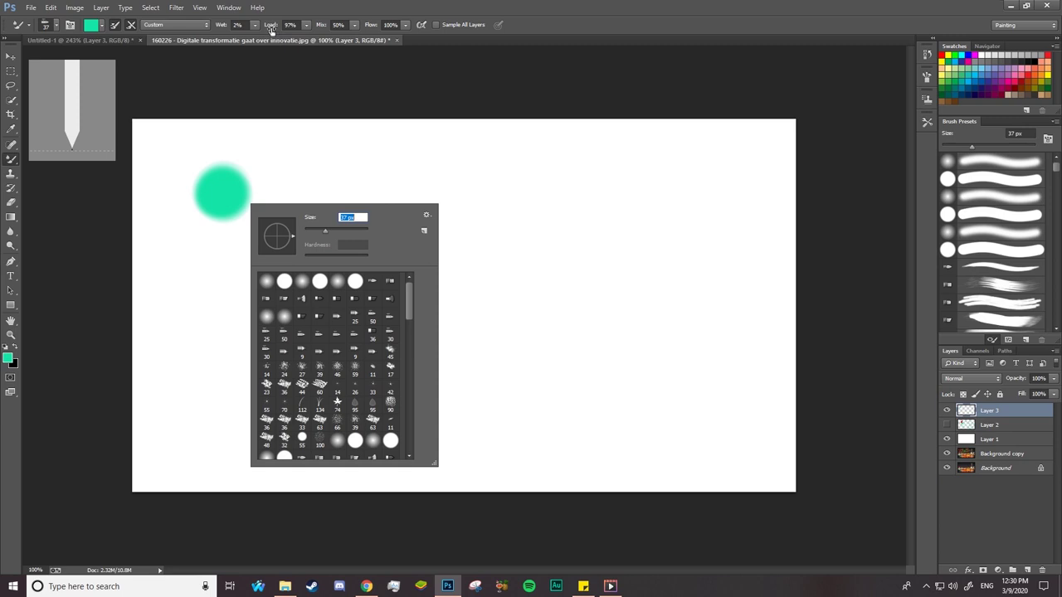
- Paint curved teal strokes with a reduced paint load, the long one at 50% load
drag(273, 30, 251, 37)
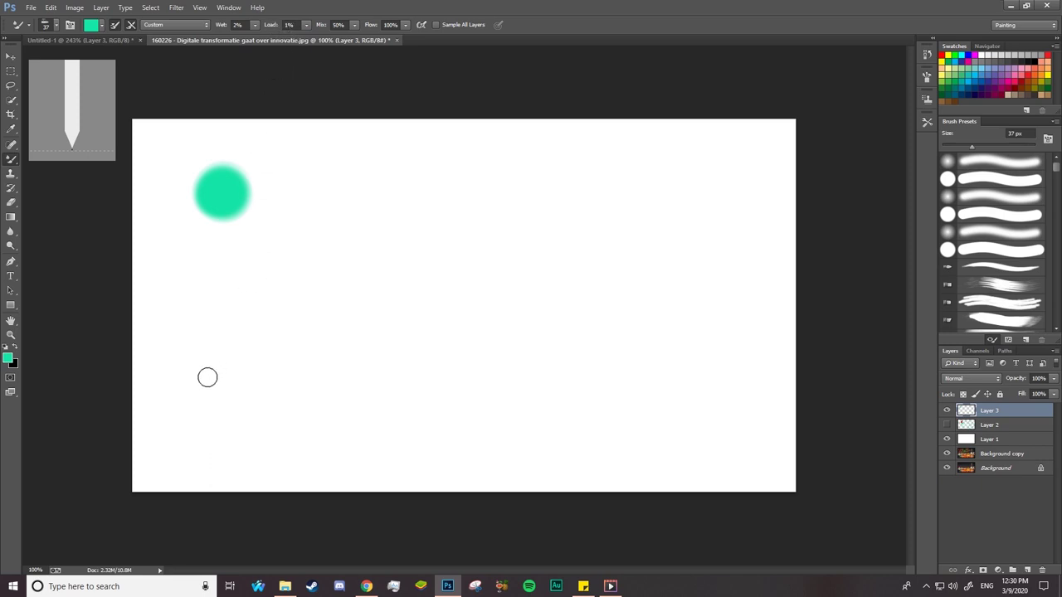
mouse_move(206, 378)
mouse_down()
mouse_move(323, 207)
mouse_move(368, 161)
mouse_move(424, 128)
mouse_up()
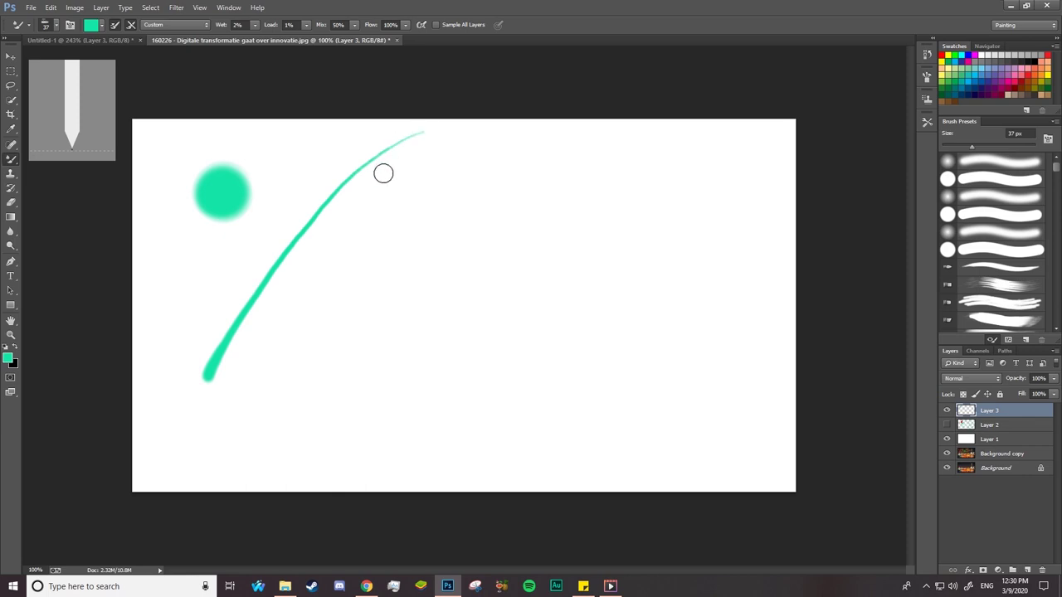
click(290, 25)
text(50)
mouse_move(195, 442)
mouse_down()
mouse_move(363, 238)
mouse_move(461, 270)
mouse_move(670, 223)
mouse_up()
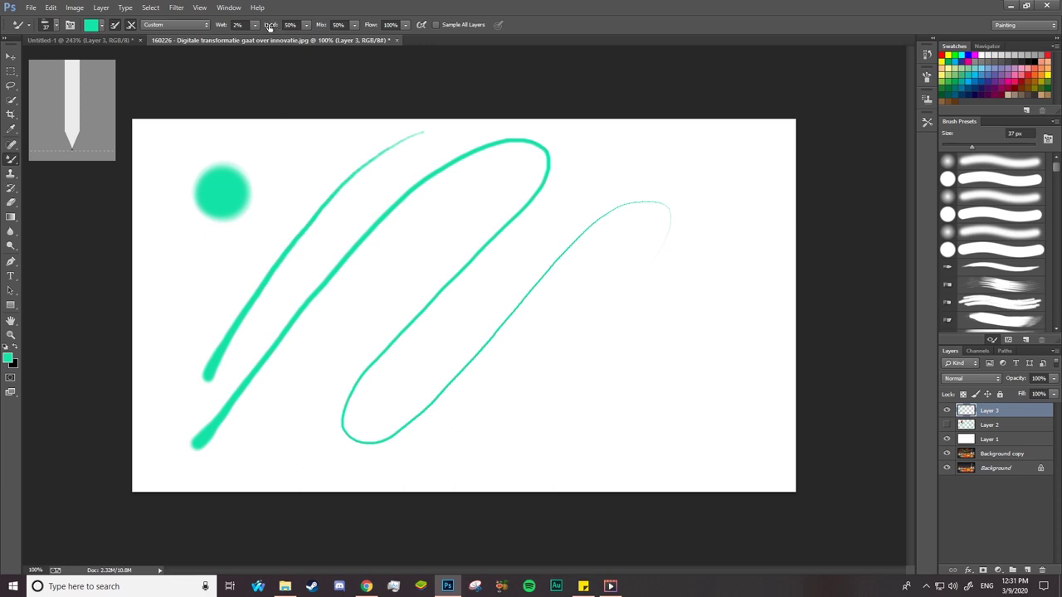
- Set the paint load to 100%, wetness to 21% and mix to 0%
drag(270, 27, 345, 15)
drag(217, 26, 223, 25)
click(220, 28)
drag(324, 27, 317, 29)
- Load the mixer brush with red and dab it inside the teal dot
click(90, 27)
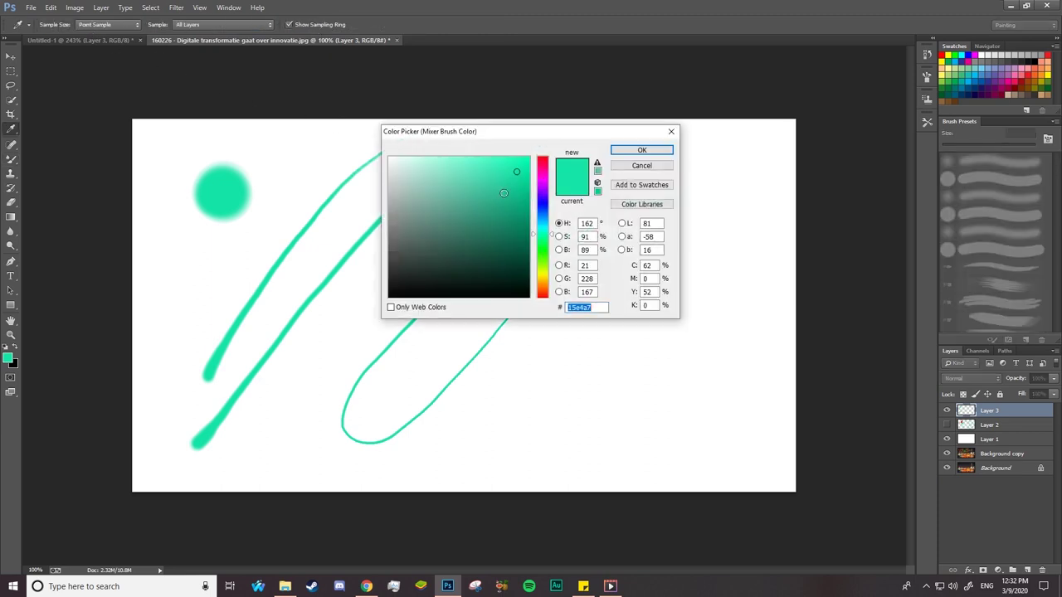
click(543, 163)
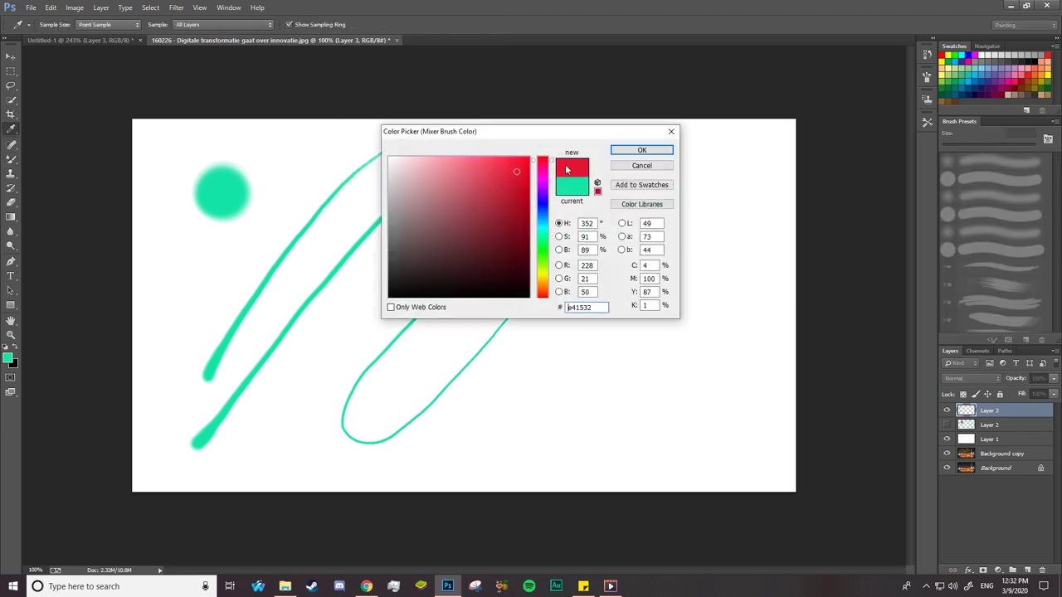
click(639, 153)
drag(227, 182, 230, 188)
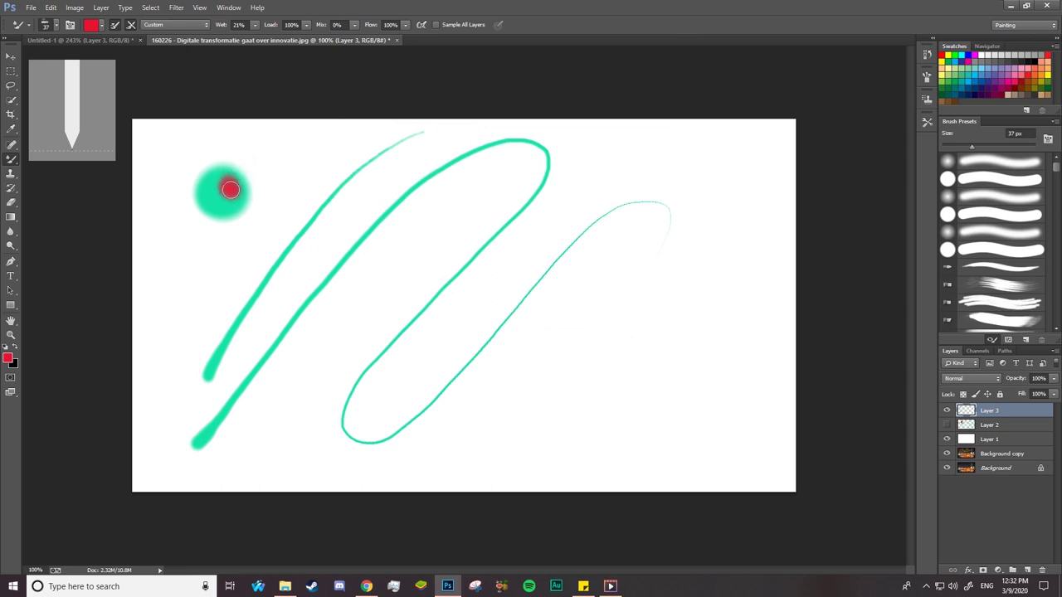
- At 100% mix, smear red over the teal dot's upper edge, then drop flow to 50%
click(336, 24)
text(100)
key(Return)
mouse_move(204, 183)
mouse_down()
mouse_move(204, 194)
mouse_move(227, 190)
mouse_up()
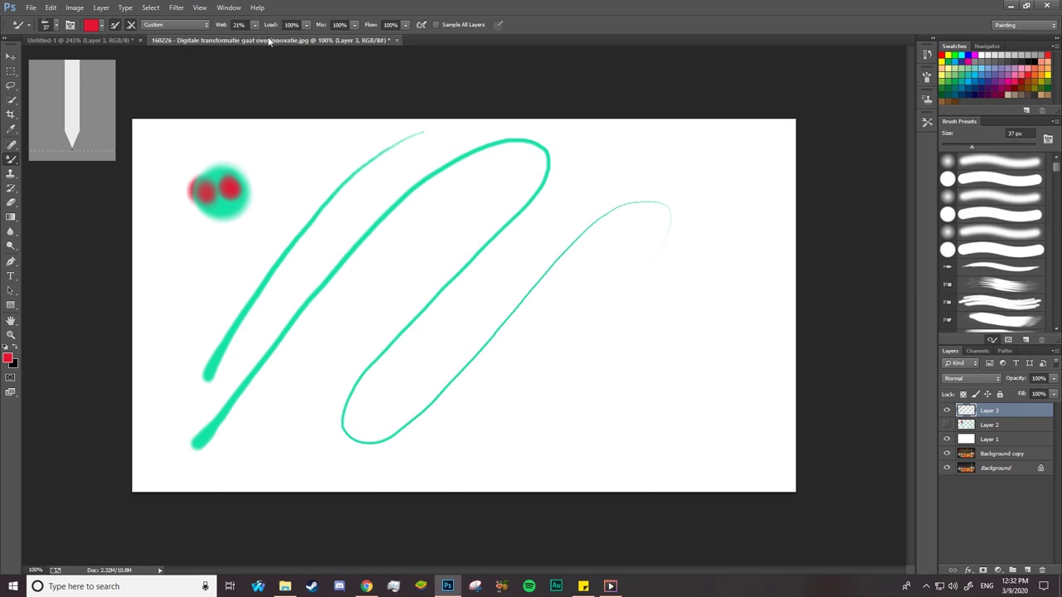
drag(271, 24, 249, 25)
mouse_move(223, 206)
mouse_down()
mouse_move(237, 183)
mouse_move(218, 178)
mouse_move(237, 208)
mouse_move(249, 190)
mouse_move(244, 213)
mouse_move(202, 199)
mouse_move(208, 184)
mouse_move(242, 194)
mouse_move(226, 170)
mouse_move(225, 207)
mouse_move(247, 175)
mouse_move(238, 187)
mouse_up()
key(shift+5)
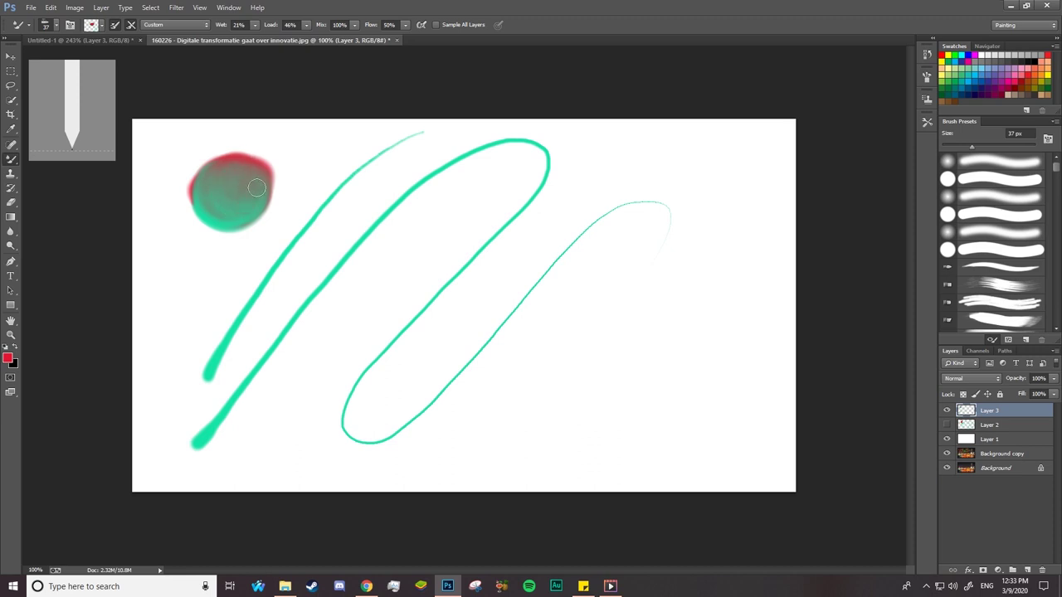
- Load bright green (#86f015) into the mixer brush and scrub it into the blob
click(97, 26)
click(514, 217)
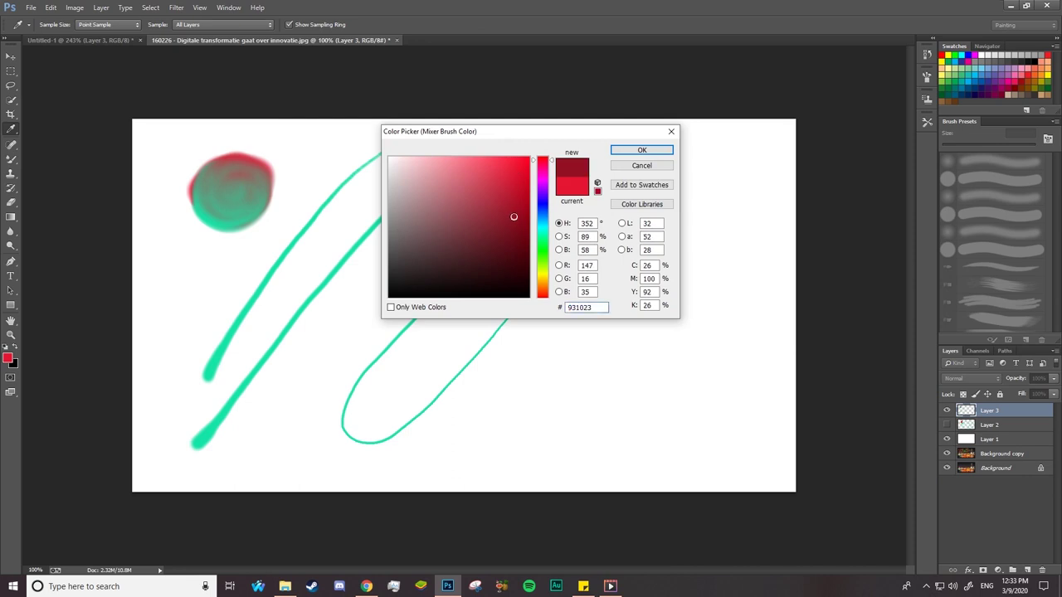
click(545, 262)
click(517, 165)
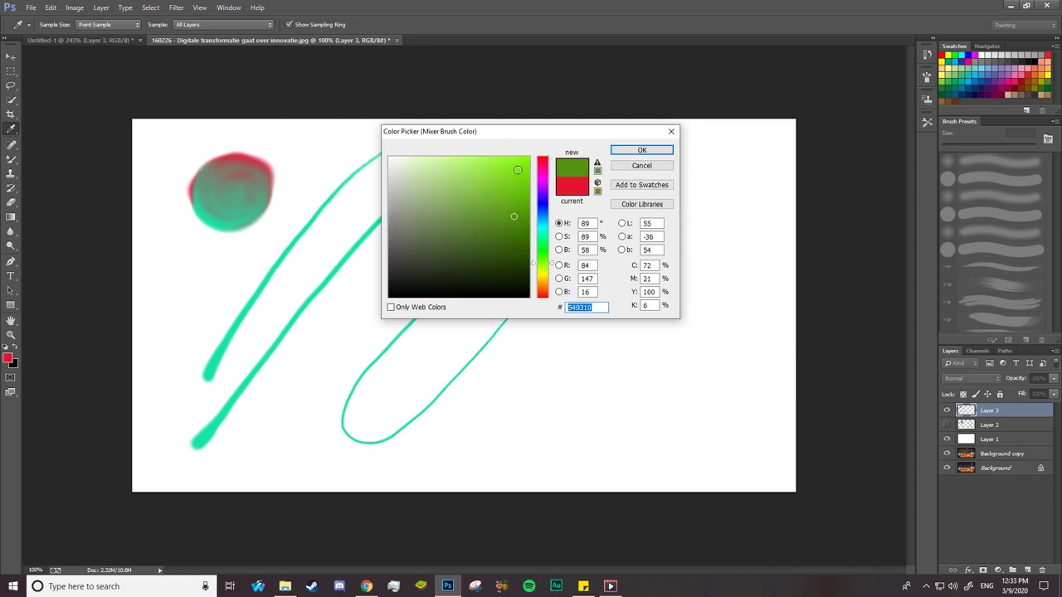
click(624, 150)
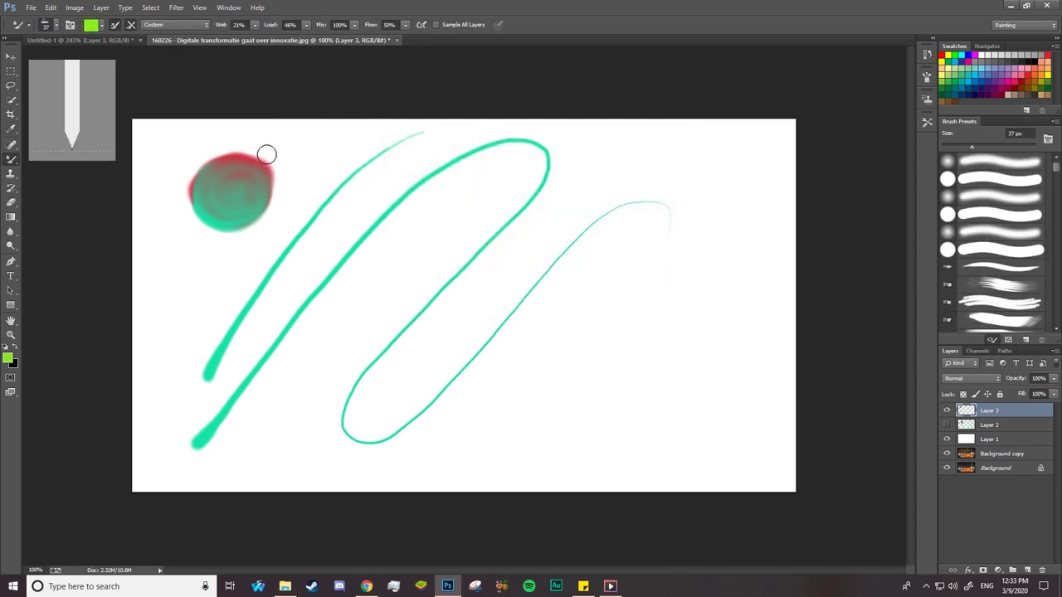
mouse_move(236, 195)
mouse_down()
mouse_move(246, 186)
mouse_move(227, 195)
mouse_up()
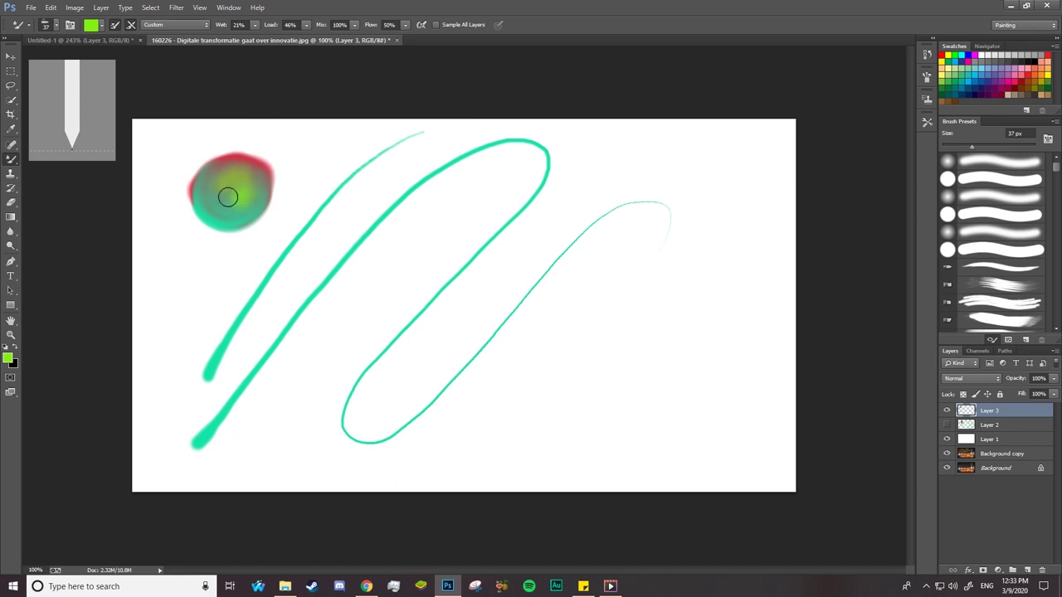
- Clean the brush, lower Mix to 1%, and streak red across the blob's top and right side
click(117, 28)
mouse_move(220, 204)
mouse_down()
mouse_move(246, 178)
mouse_move(244, 187)
mouse_up()
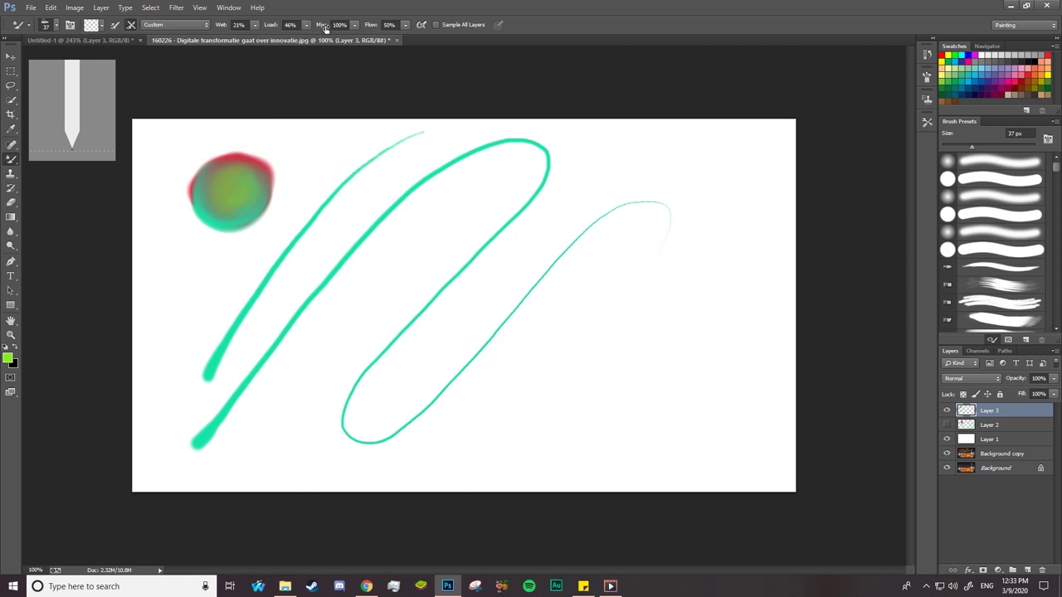
drag(323, 27, 249, 60)
drag(321, 29, 258, 54)
mouse_move(237, 160)
mouse_down()
mouse_move(234, 178)
mouse_move(257, 187)
mouse_up()
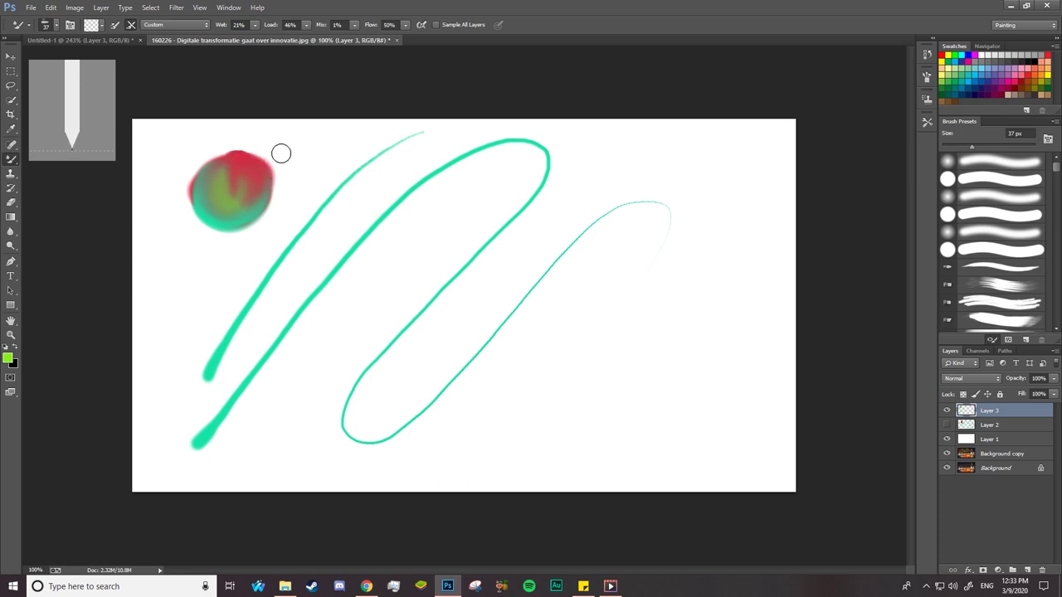
mouse_move(264, 176)
mouse_down()
mouse_move(248, 201)
mouse_move(233, 189)
mouse_up()
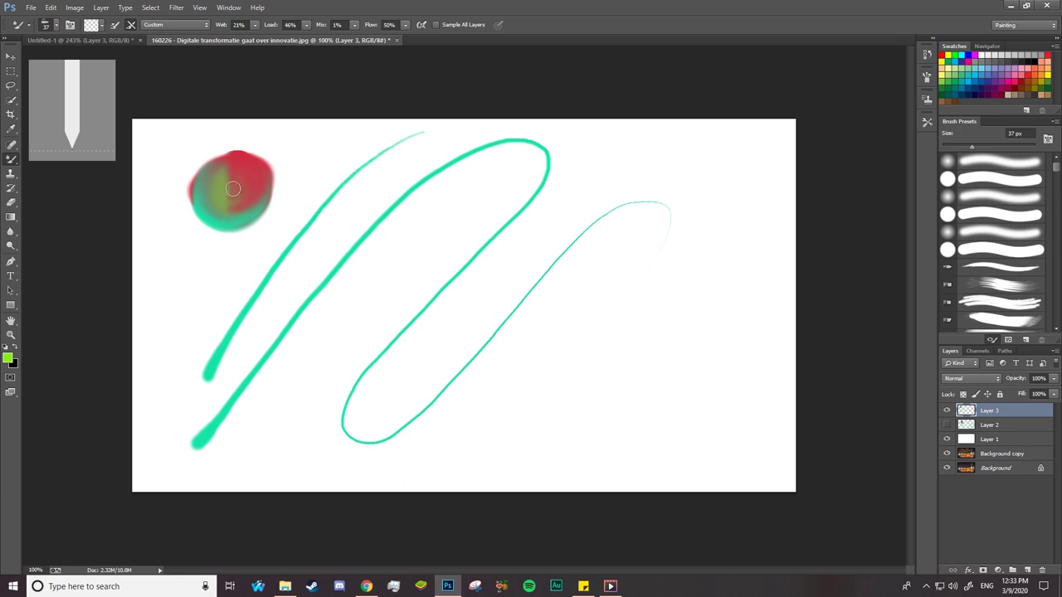
- Reload green at 0% mix and re-smear the blob olive, pulling teal into its centre
click(93, 25)
click(618, 154)
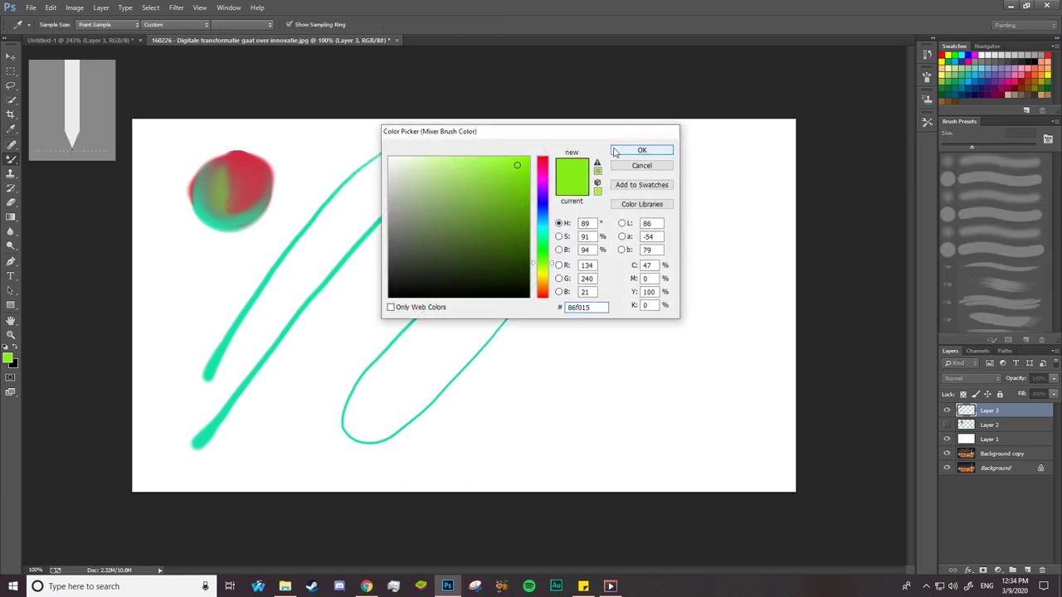
drag(321, 25, 309, 31)
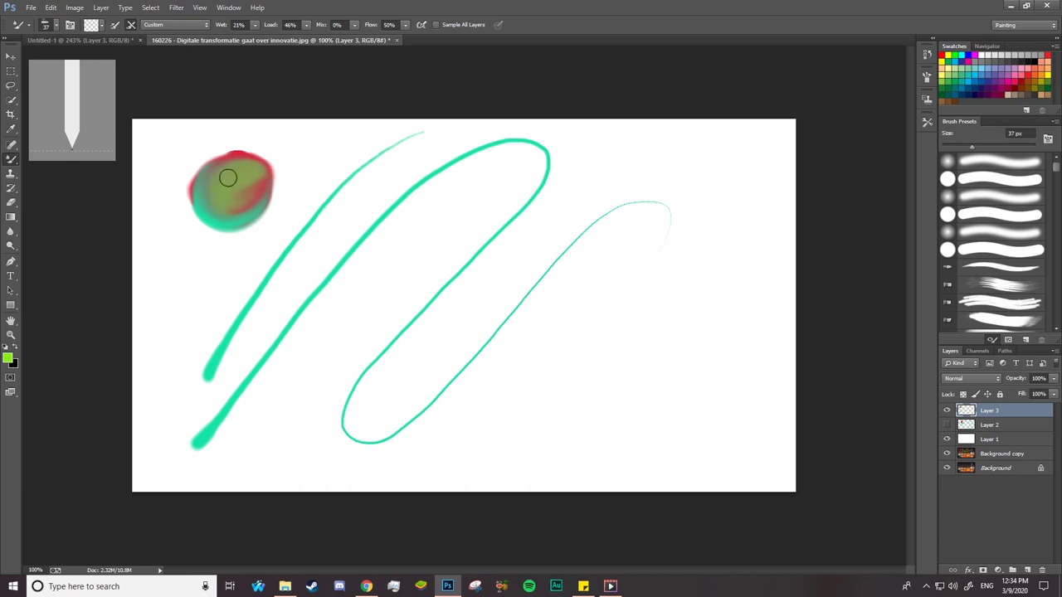
drag(228, 181, 252, 175)
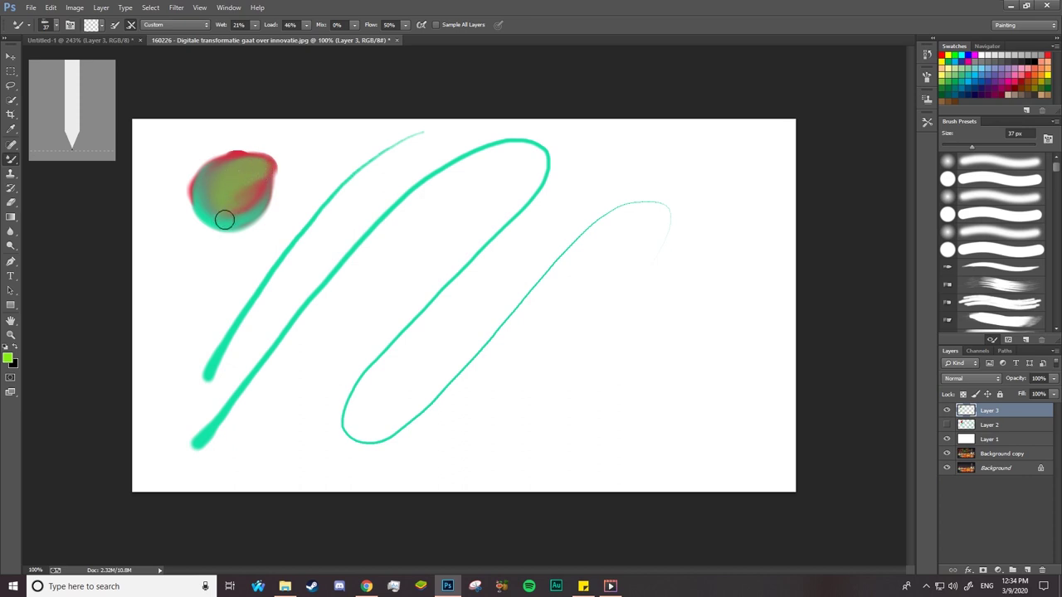
mouse_move(224, 220)
mouse_down()
mouse_move(244, 183)
mouse_move(220, 178)
mouse_move(225, 187)
mouse_up()
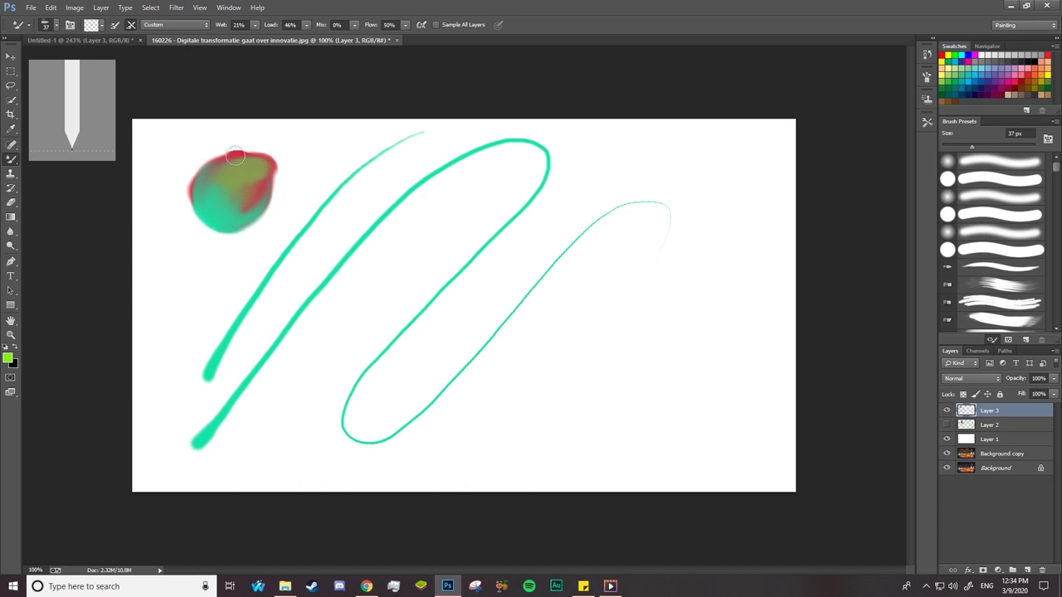
mouse_move(239, 174)
mouse_down()
mouse_move(238, 157)
mouse_move(250, 190)
mouse_move(225, 207)
mouse_move(252, 171)
mouse_up()
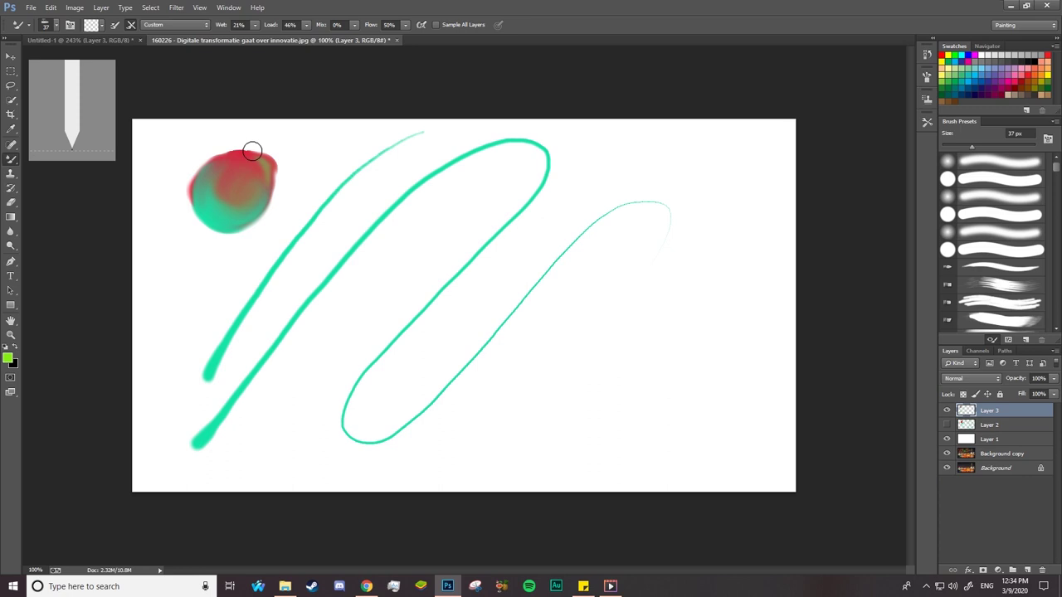
drag(240, 240, 238, 199)
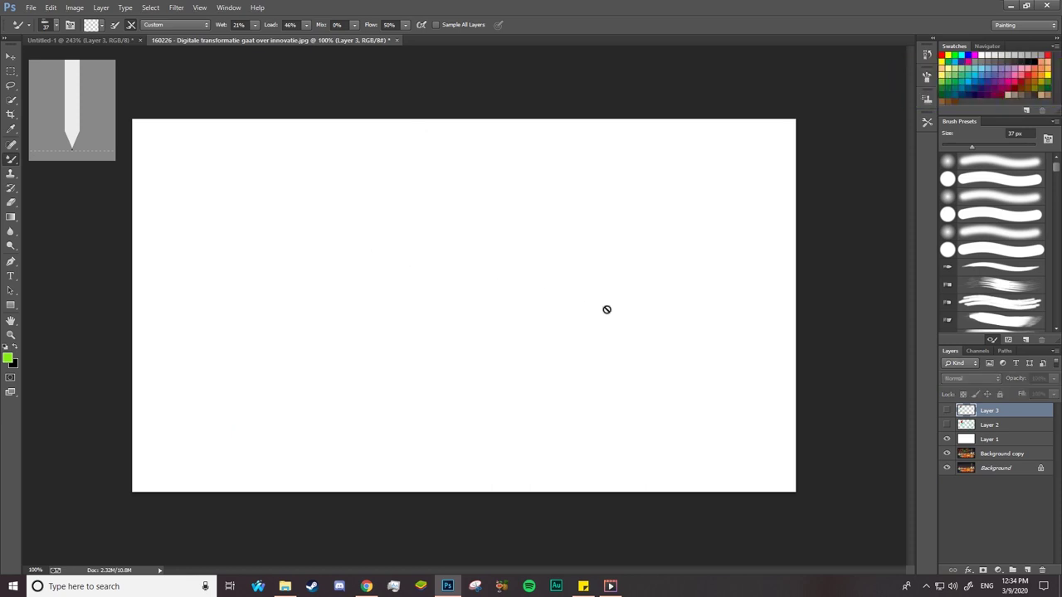
- Show Layer 3, enable Sample All Layers, and add a new empty layer above it
click(946, 411)
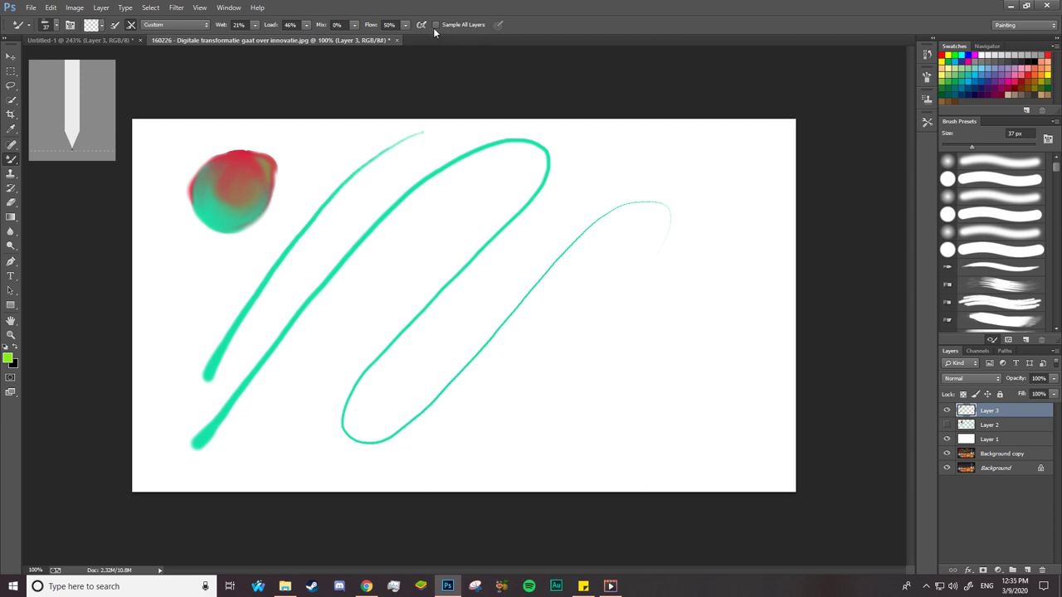
click(437, 26)
click(1028, 570)
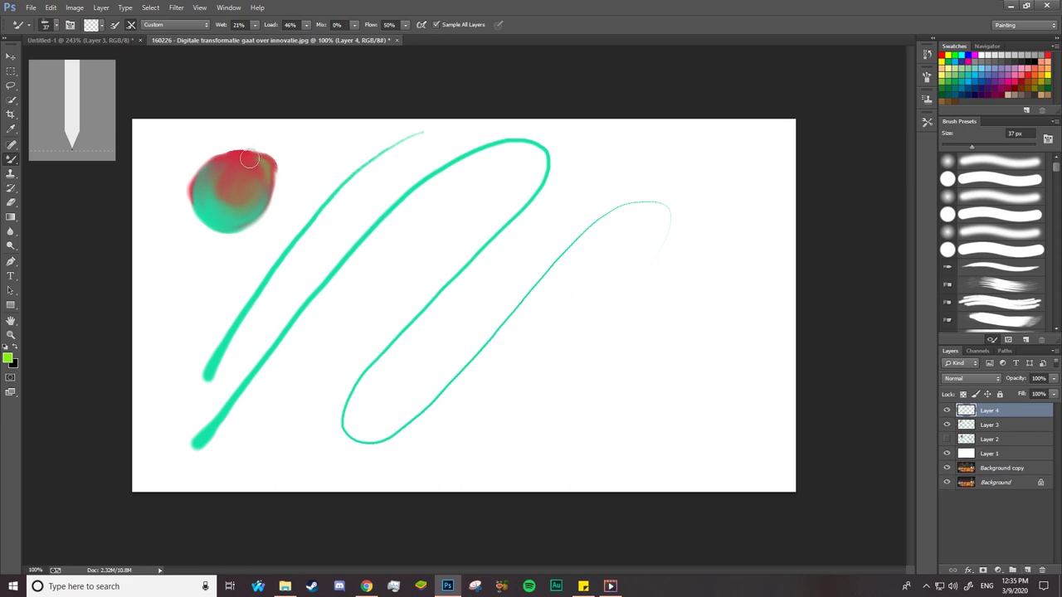
- Smear the blob and thin green strokes into wisps on the new layer, then hide Layers 4 and 3
mouse_move(241, 157)
mouse_down()
mouse_move(257, 142)
mouse_move(256, 173)
mouse_move(286, 158)
mouse_move(285, 171)
mouse_move(208, 150)
mouse_move(246, 158)
mouse_move(232, 146)
mouse_move(194, 179)
mouse_move(204, 188)
mouse_move(204, 163)
mouse_move(267, 133)
mouse_move(301, 150)
mouse_move(272, 197)
mouse_move(241, 214)
mouse_move(263, 210)
mouse_move(293, 152)
mouse_move(281, 138)
mouse_move(299, 161)
mouse_move(251, 221)
mouse_move(269, 200)
mouse_up()
mouse_move(339, 202)
mouse_down()
mouse_move(353, 150)
mouse_move(366, 171)
mouse_move(387, 127)
mouse_up()
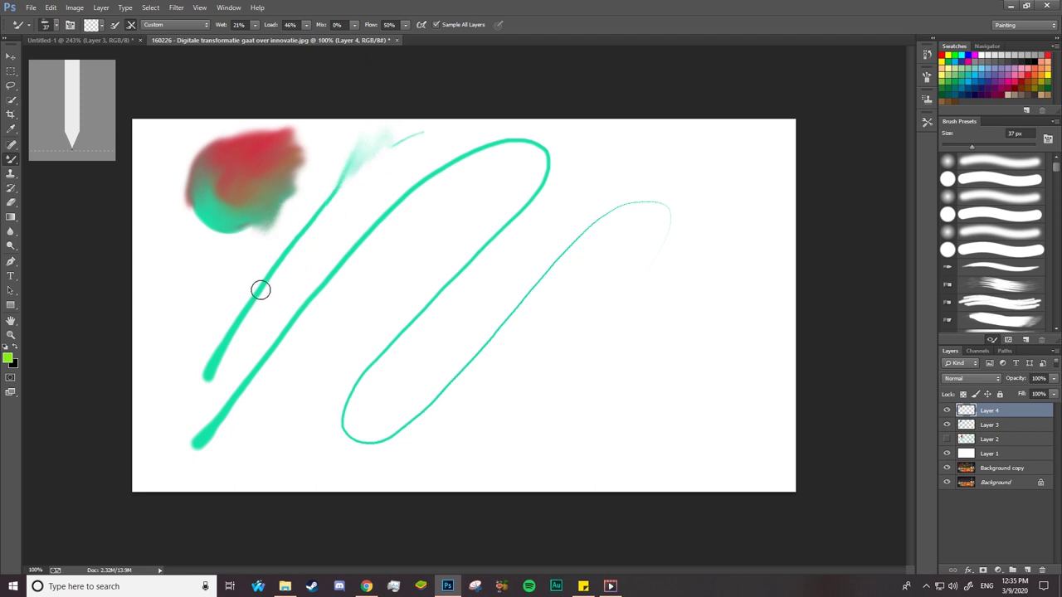
mouse_move(261, 289)
mouse_down()
mouse_move(273, 285)
mouse_move(240, 273)
mouse_move(287, 249)
mouse_move(282, 240)
mouse_move(318, 211)
mouse_move(304, 211)
mouse_move(341, 184)
mouse_up()
drag(240, 318, 257, 275)
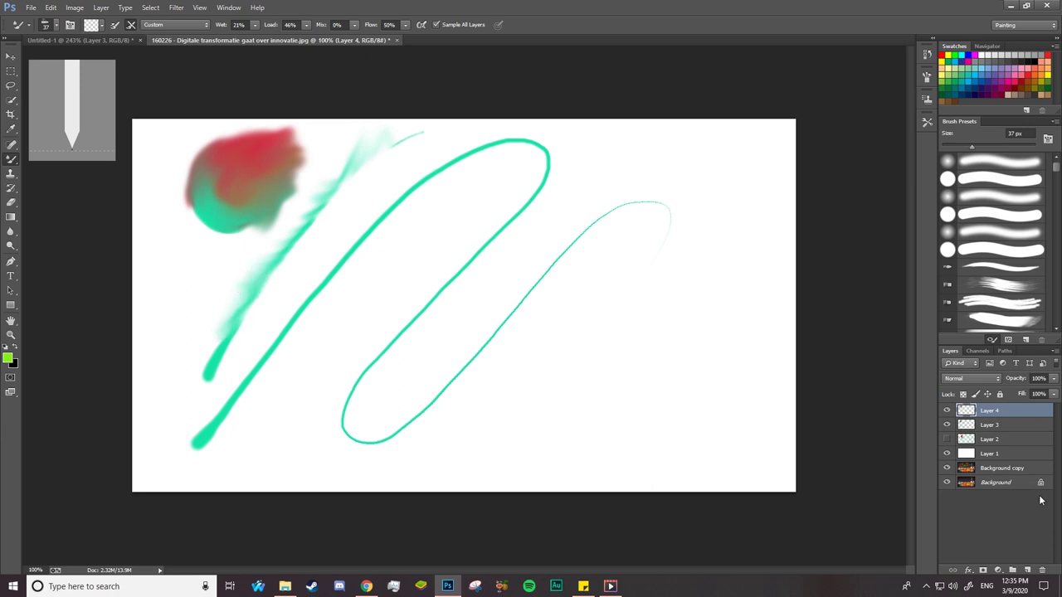
click(947, 411)
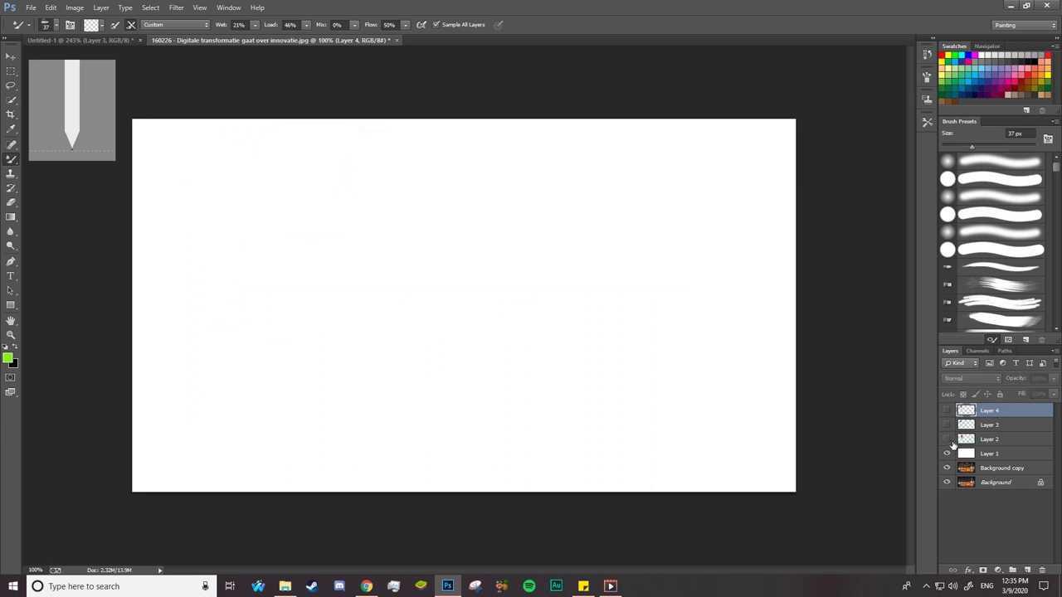
- Add a new layer and draw a bright green circle left of the canvas centre
click(1027, 570)
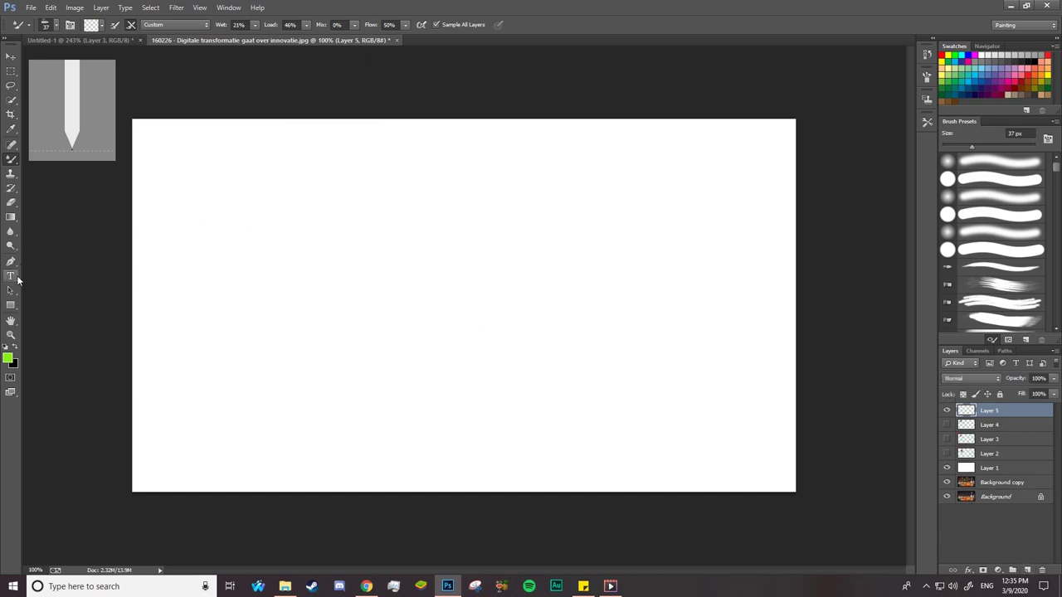
right_click(13, 306)
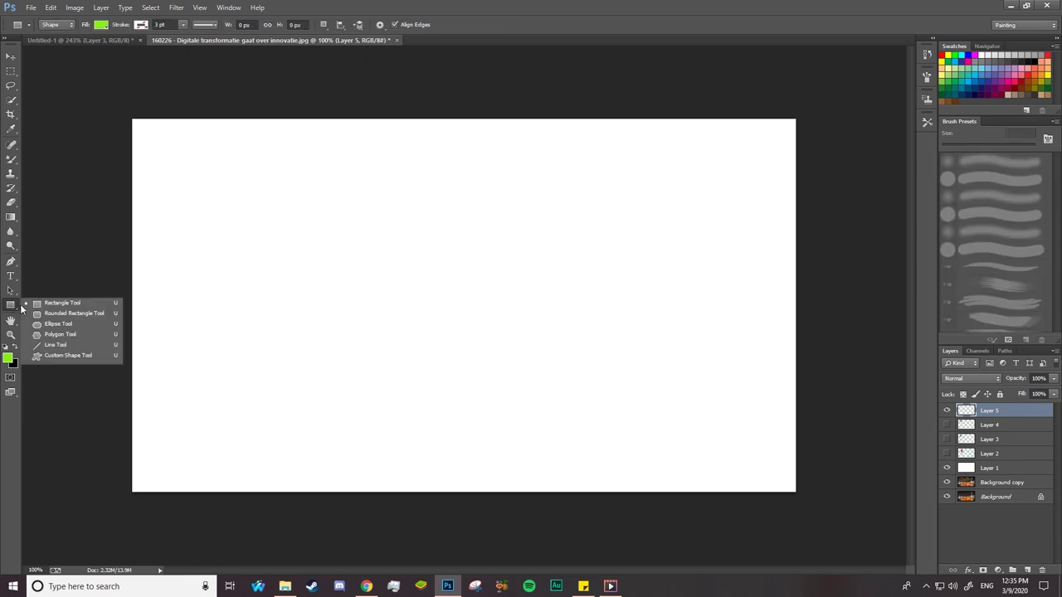
click(42, 325)
drag(318, 224, 463, 358)
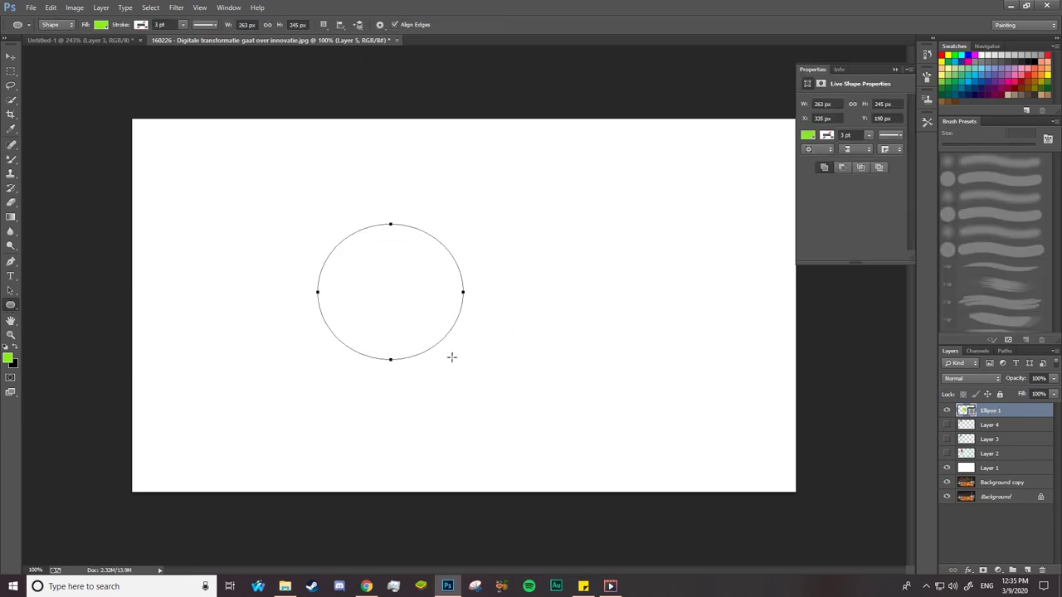
click(11, 57)
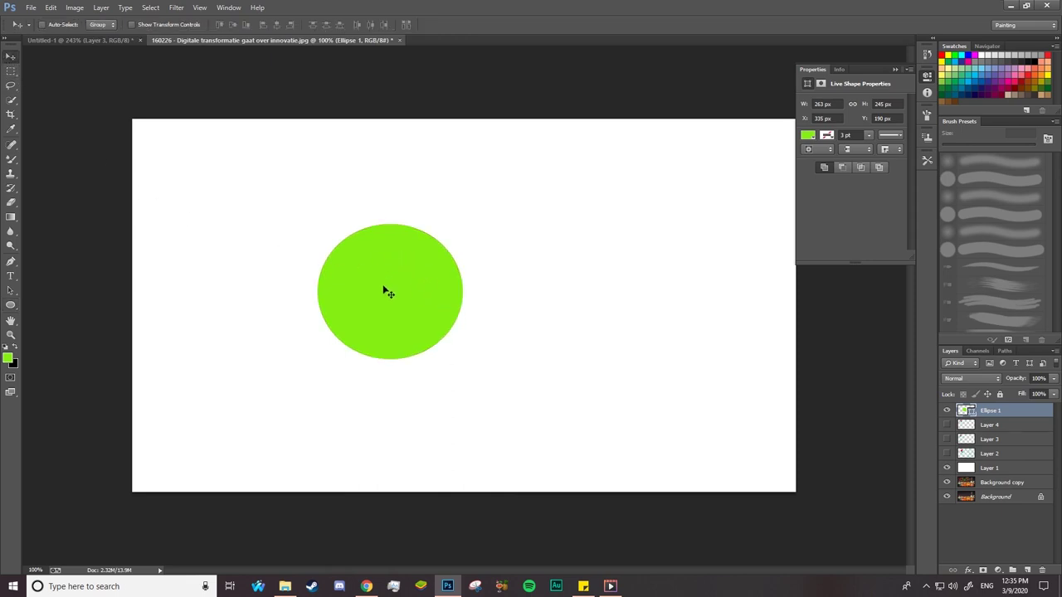
click(10, 291)
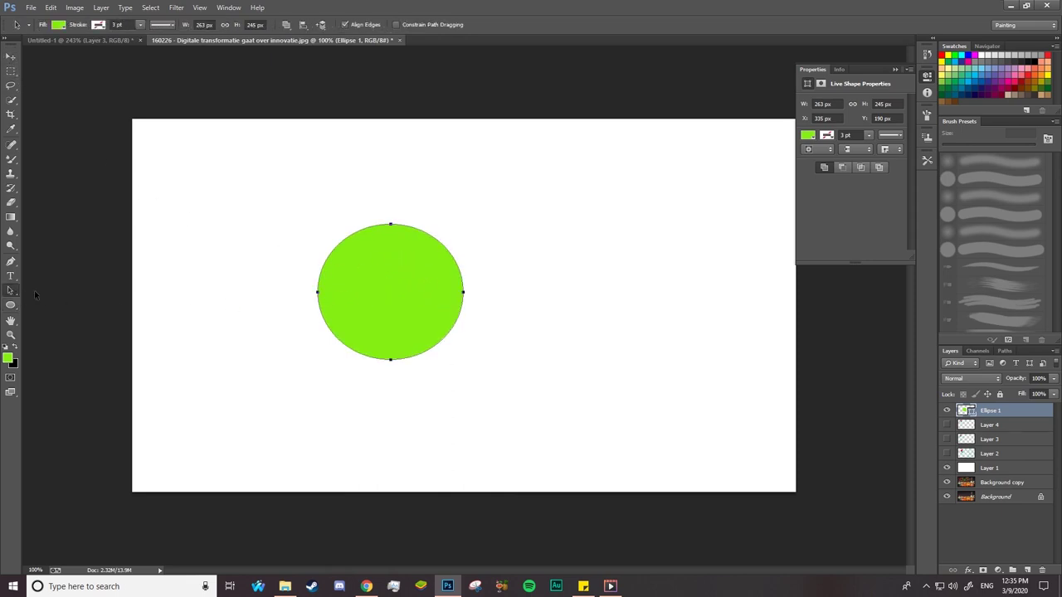
- Rasterize the Ellipse 1 layer, lock its transparent pixels, and set a darker green foreground
right_click(1014, 412)
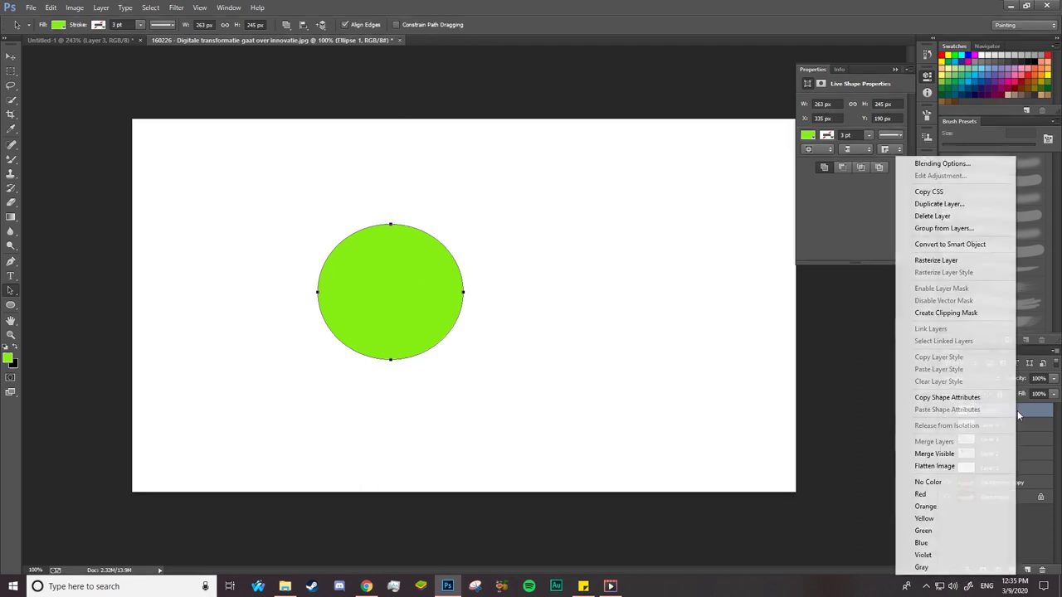
click(941, 266)
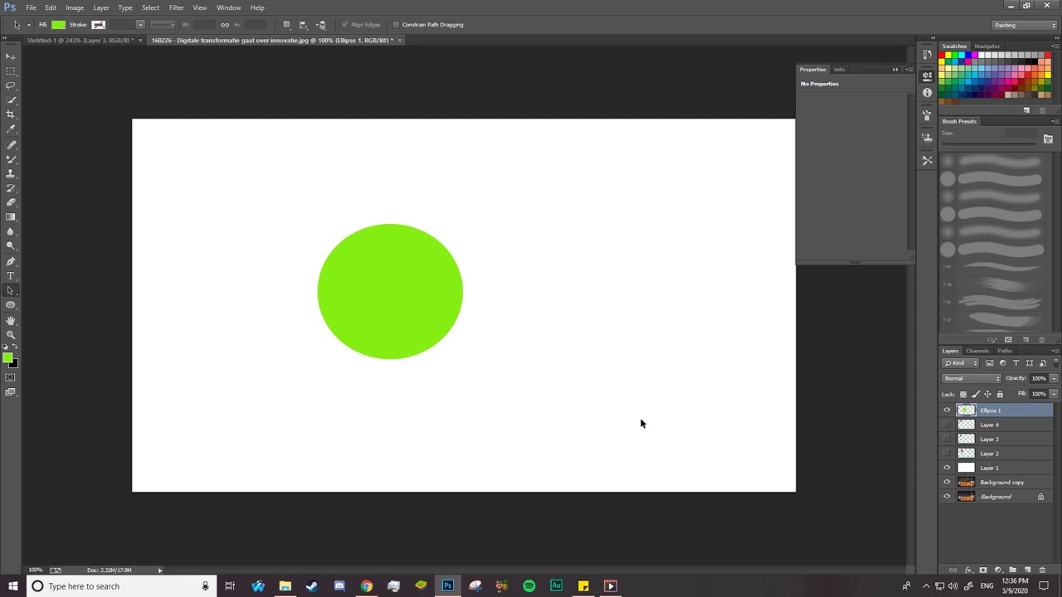
click(964, 395)
click(8, 358)
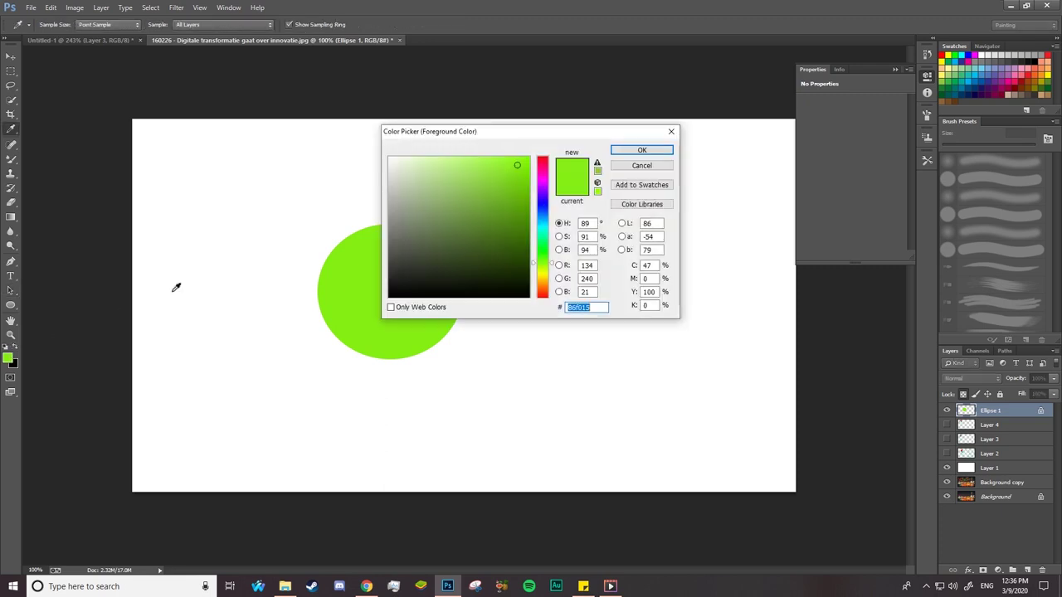
click(493, 216)
click(642, 151)
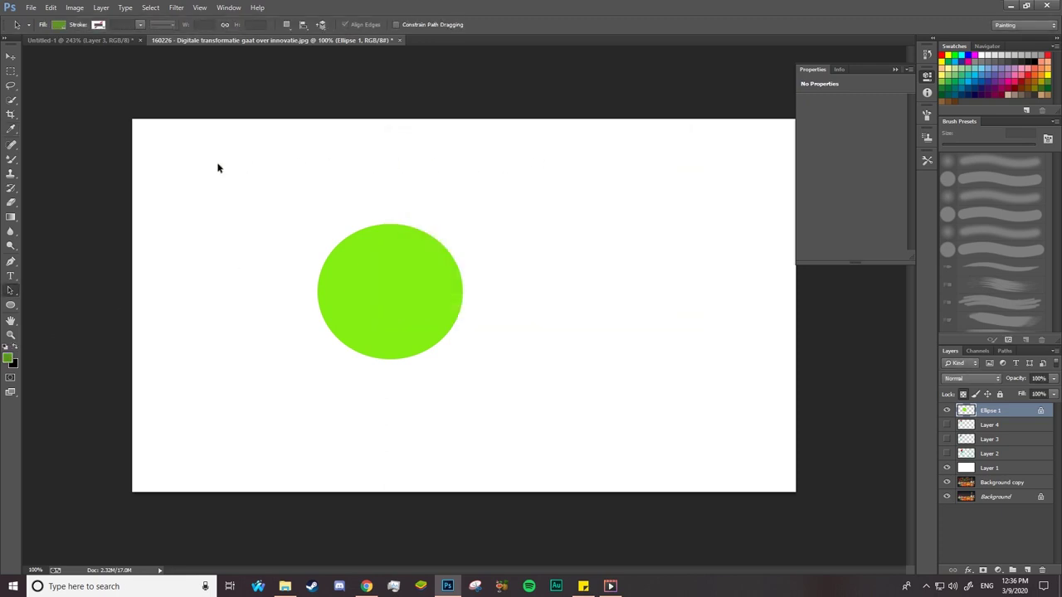
click(10, 159)
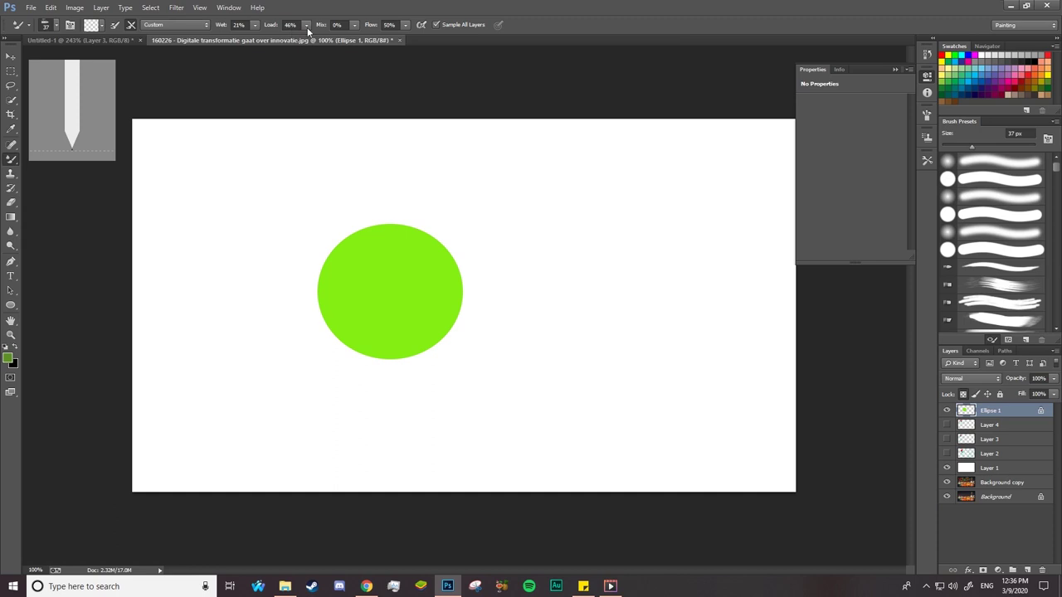
- Set the mixer brush to 69 px at 0% mix and smear the circle's left edge
drag(325, 25, 344, 25)
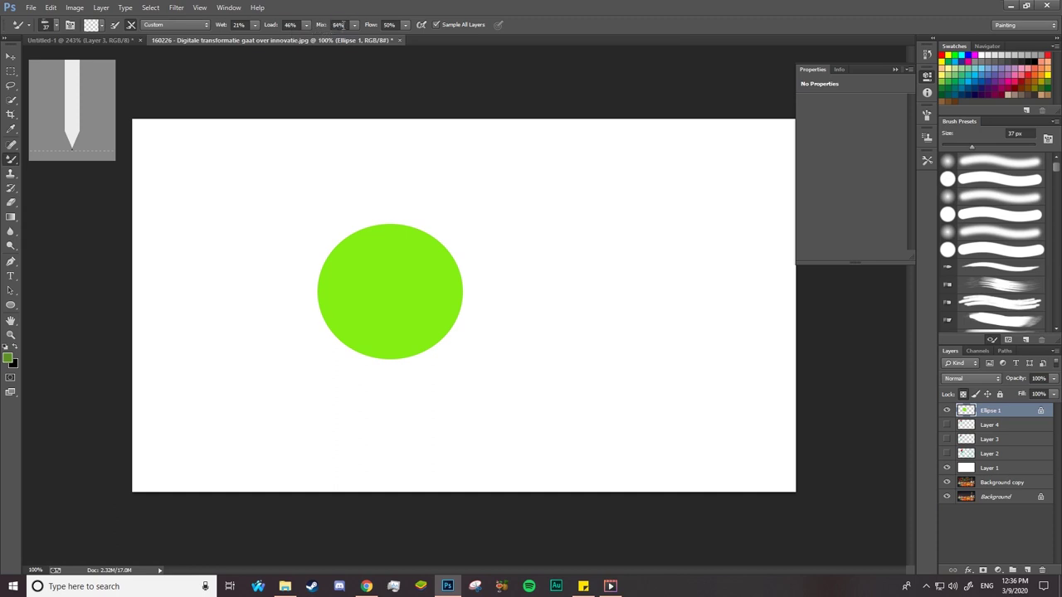
right_click(371, 273)
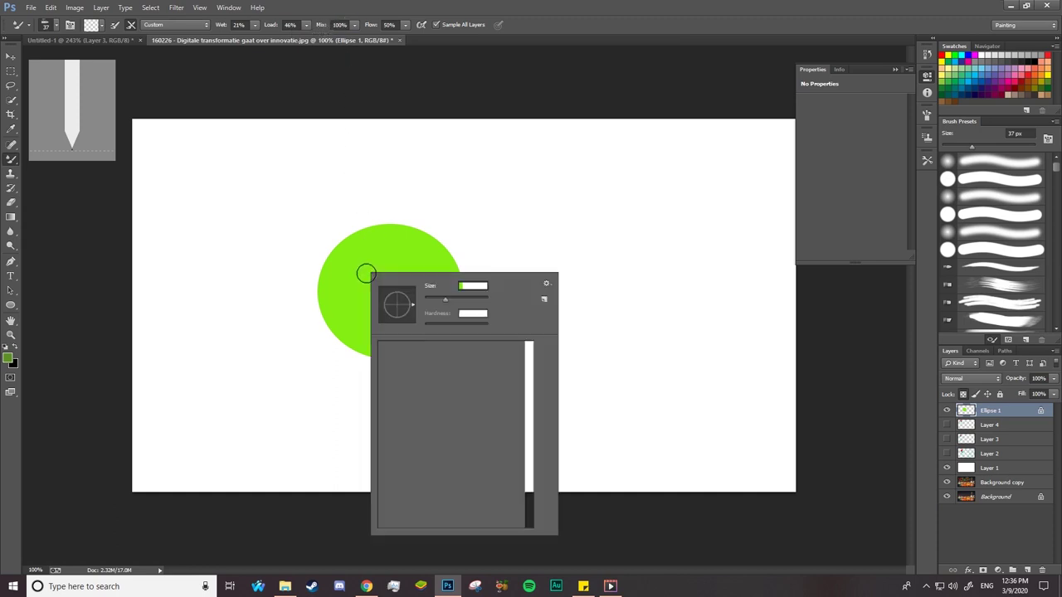
click(461, 300)
click(320, 311)
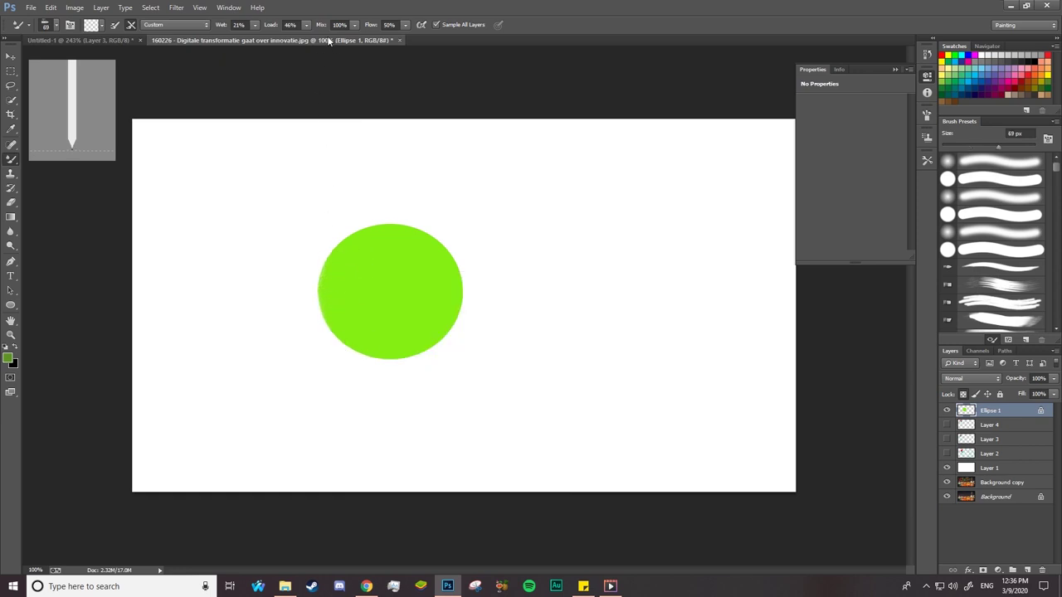
drag(322, 25, 215, 116)
drag(324, 260, 324, 316)
- Load a slightly darker green and paint shading along the circle's lower-left and left edge
click(92, 25)
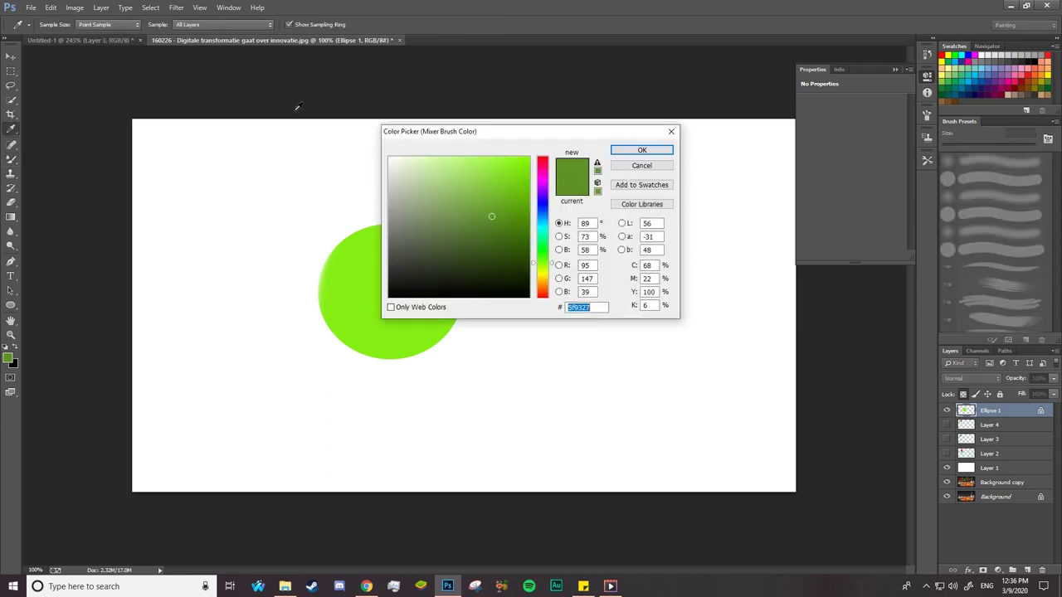
click(489, 230)
click(641, 151)
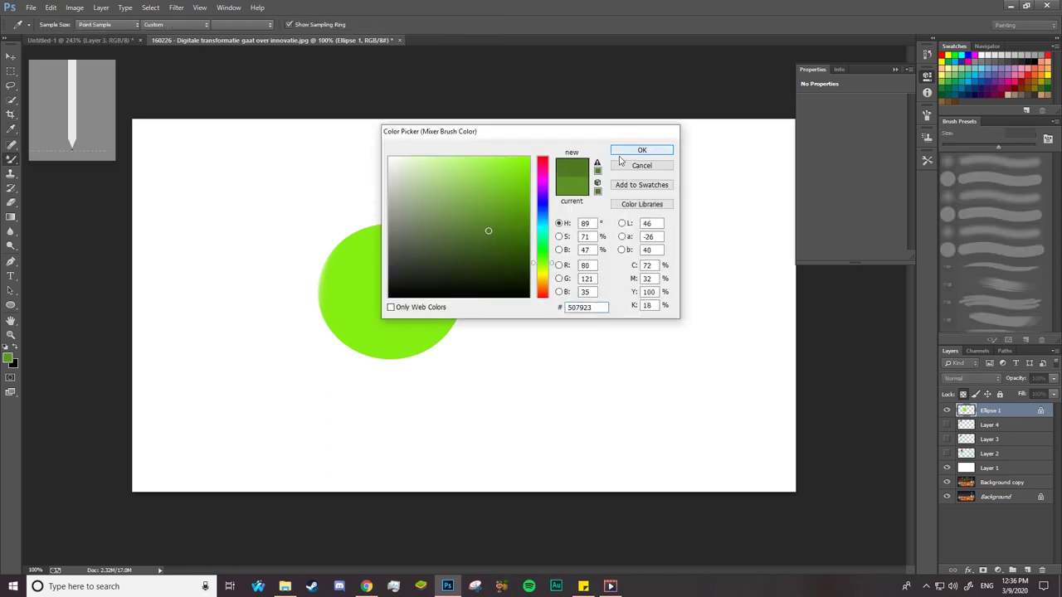
drag(347, 334, 325, 249)
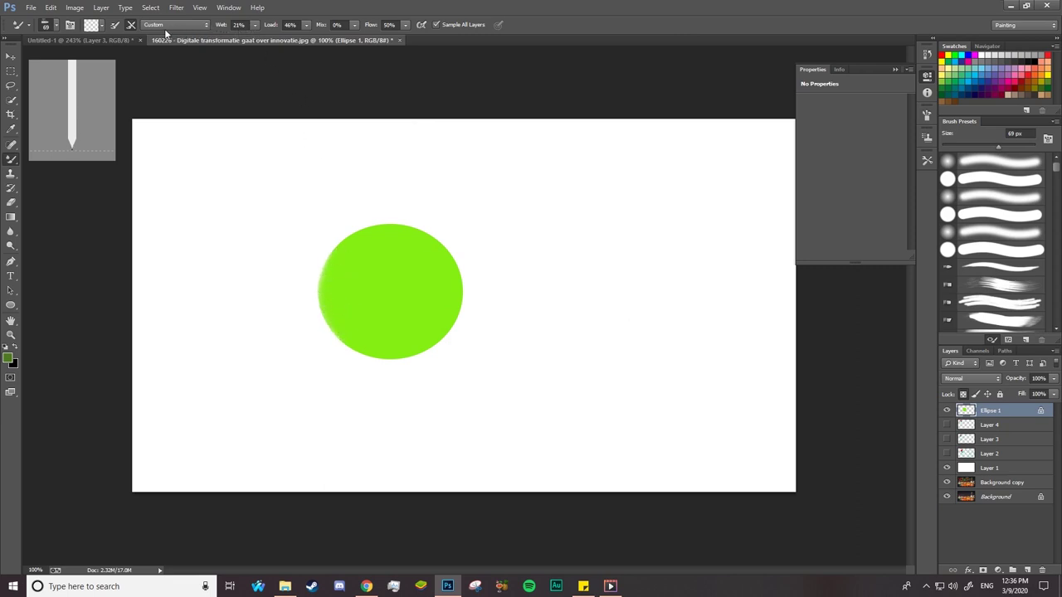
click(116, 25)
drag(336, 261, 327, 349)
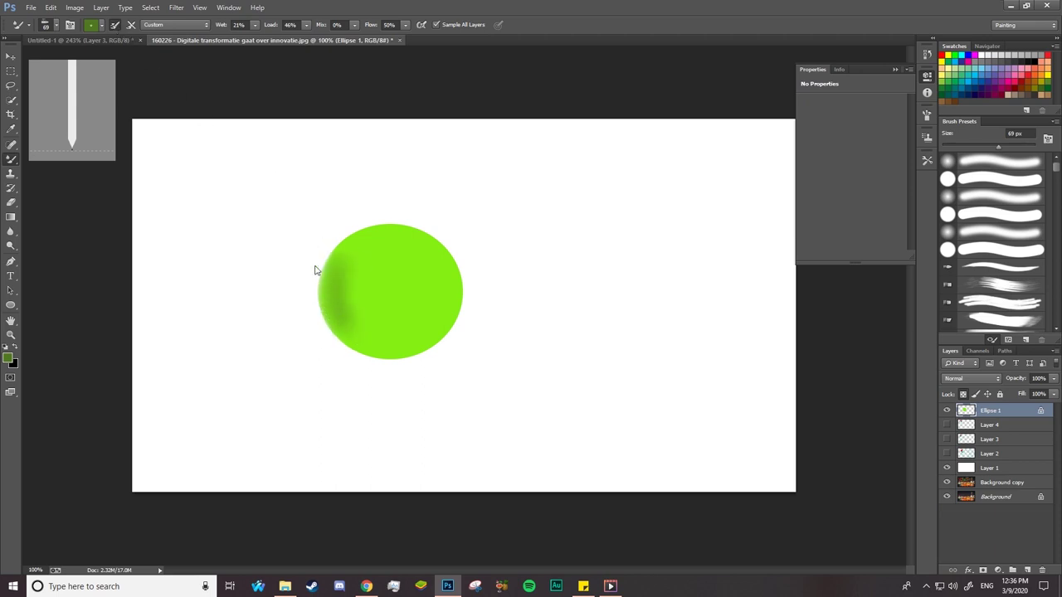
mouse_move(315, 260)
mouse_down()
mouse_move(325, 320)
mouse_move(327, 230)
mouse_move(343, 244)
mouse_move(326, 238)
mouse_up()
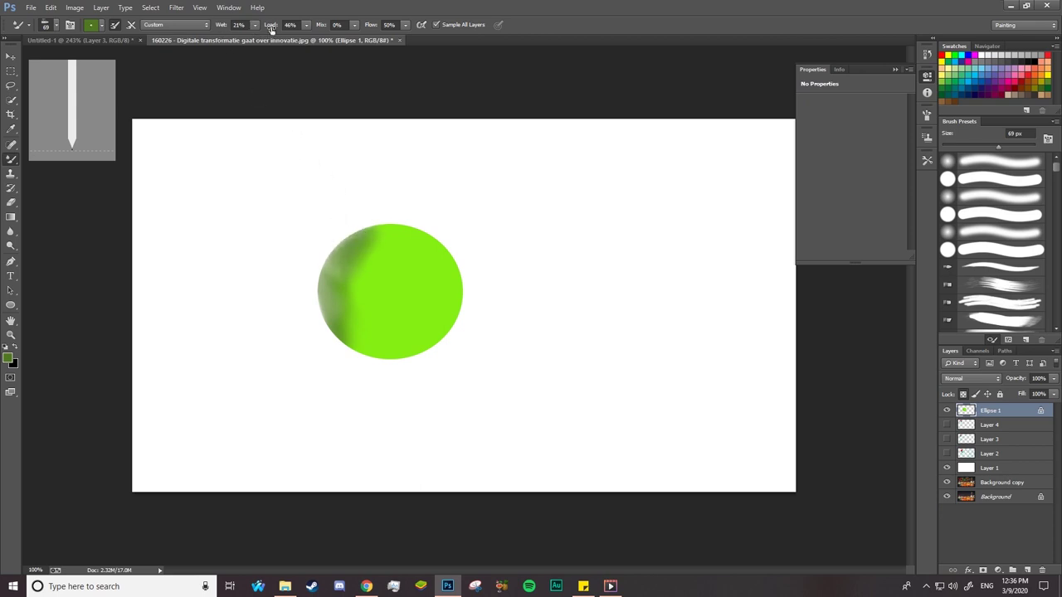
- Raise Mix to 84%, undo two strokes, and blend the circle's grey-green boundary with a clean brush
drag(322, 27, 371, 103)
mouse_move(353, 267)
mouse_down()
mouse_move(358, 285)
mouse_move(332, 237)
mouse_move(324, 268)
mouse_move(356, 339)
mouse_move(327, 261)
mouse_move(321, 324)
mouse_move(327, 332)
mouse_move(316, 267)
mouse_up()
key(ctrl+alt+z)
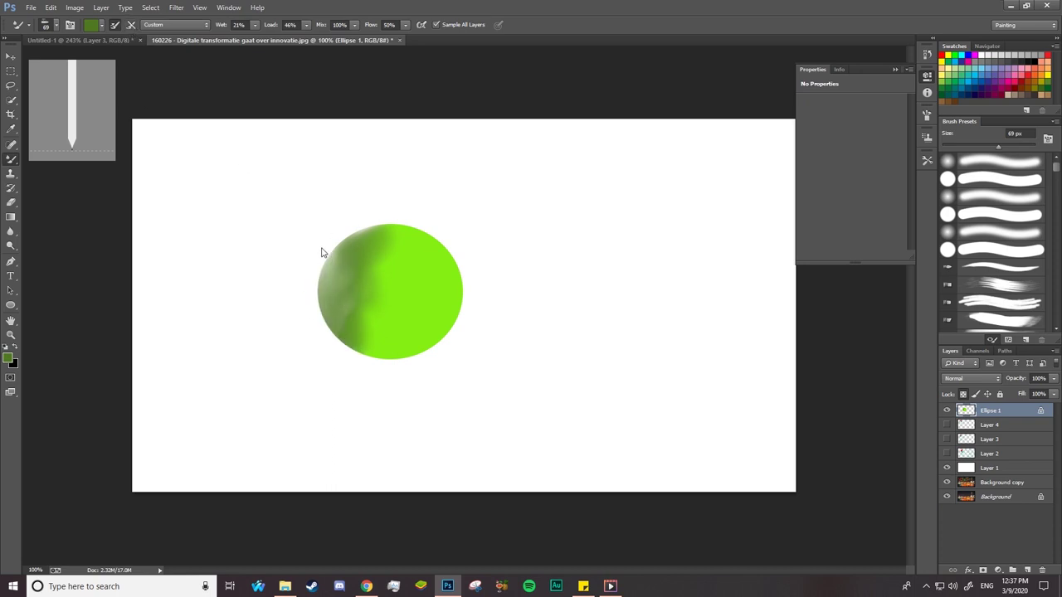
key(ctrl+alt+z)
click(104, 26)
mouse_move(396, 237)
mouse_down()
mouse_move(372, 346)
mouse_move(390, 258)
mouse_up()
mouse_move(358, 292)
mouse_down()
mouse_move(401, 344)
mouse_move(363, 316)
mouse_move(394, 316)
mouse_up()
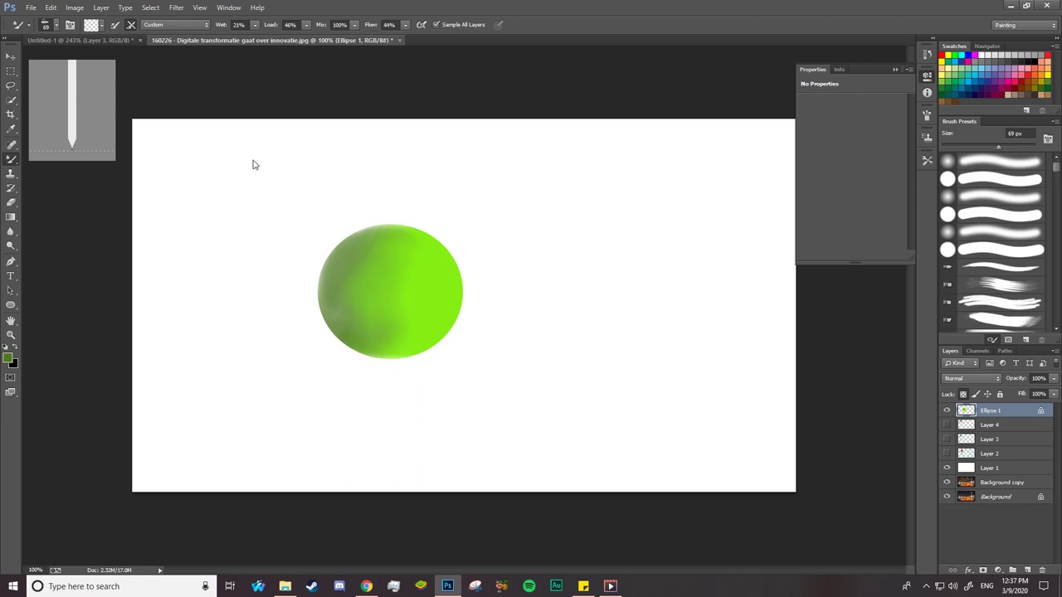
key(Escape)
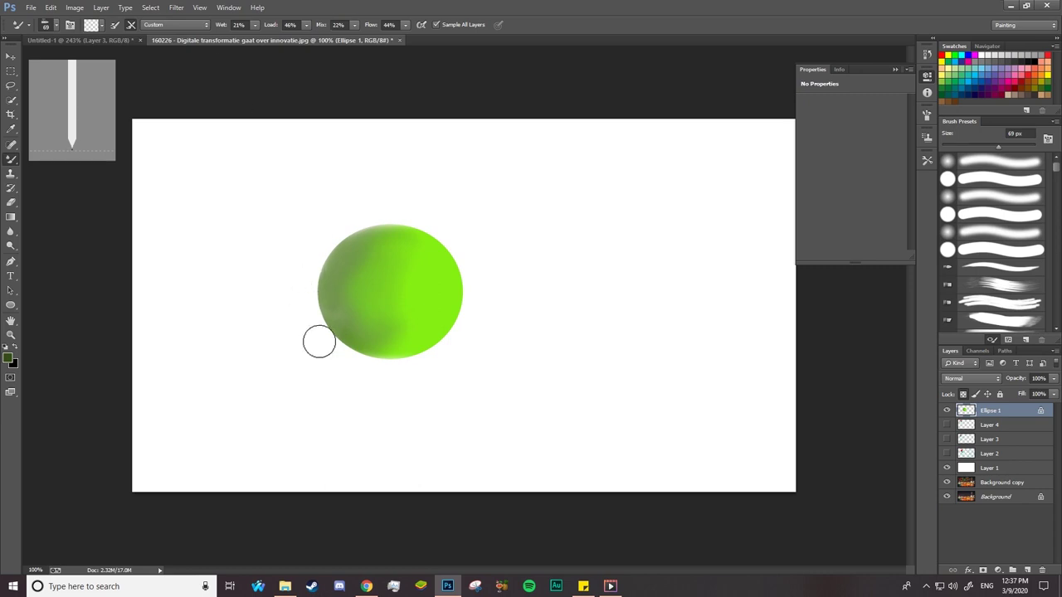
- Using the Wet and Wet, Heavy Mix combinations, paint dark green strokes over the circle's left side
click(91, 24)
key(Escape)
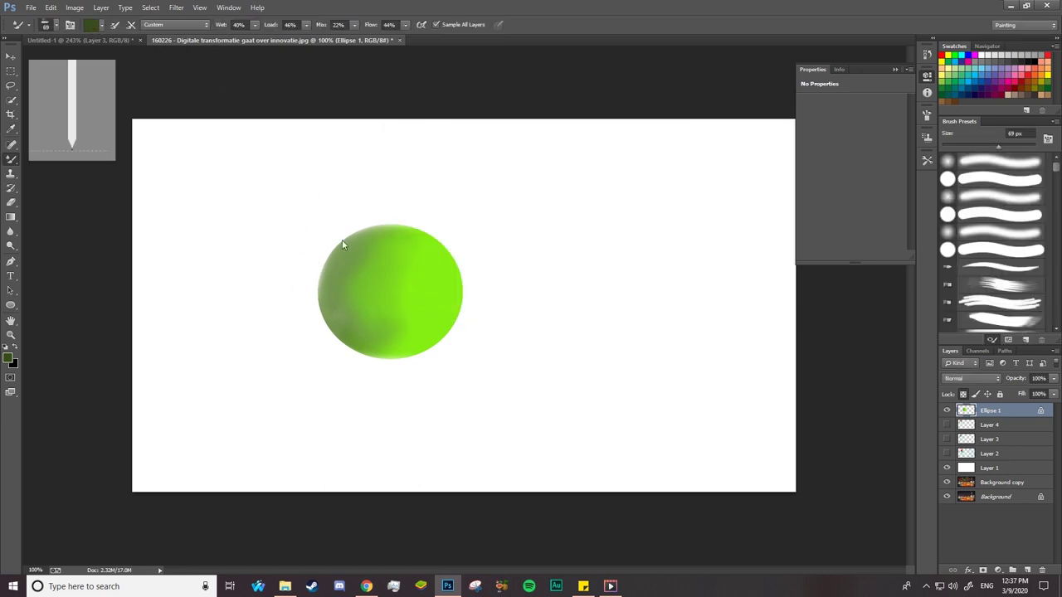
click(174, 24)
click(146, 125)
drag(331, 258, 328, 329)
click(435, 25)
mouse_move(336, 257)
mouse_down()
mouse_move(332, 316)
mouse_move(346, 237)
mouse_move(339, 290)
mouse_move(357, 348)
mouse_move(334, 289)
mouse_up()
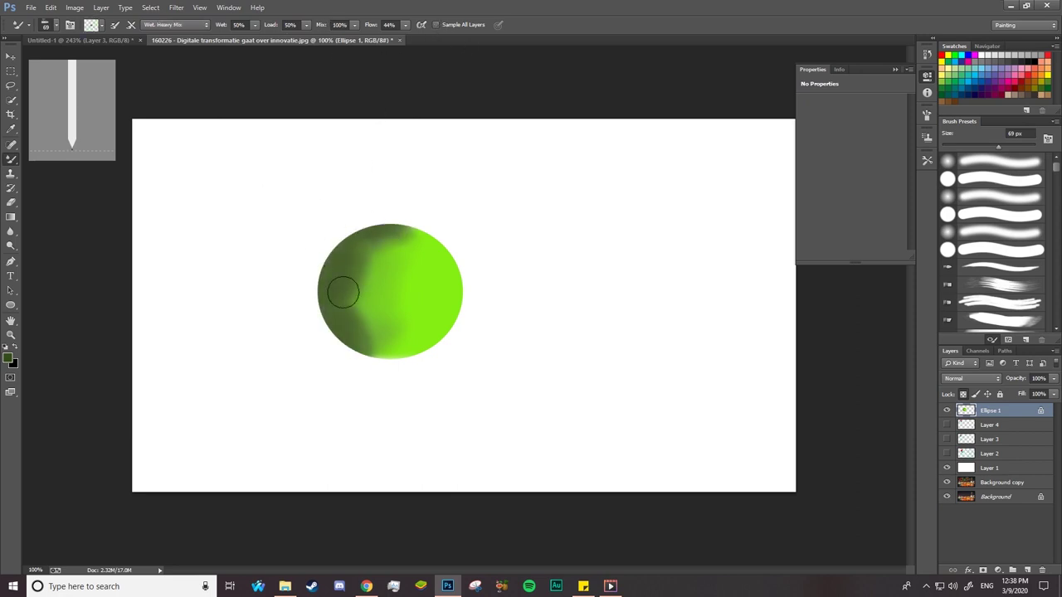
mouse_move(365, 328)
mouse_down()
mouse_move(357, 237)
mouse_move(372, 347)
mouse_move(368, 316)
mouse_move(400, 333)
mouse_up()
click(115, 29)
- Choose a lighter green as the brush colour
click(8, 359)
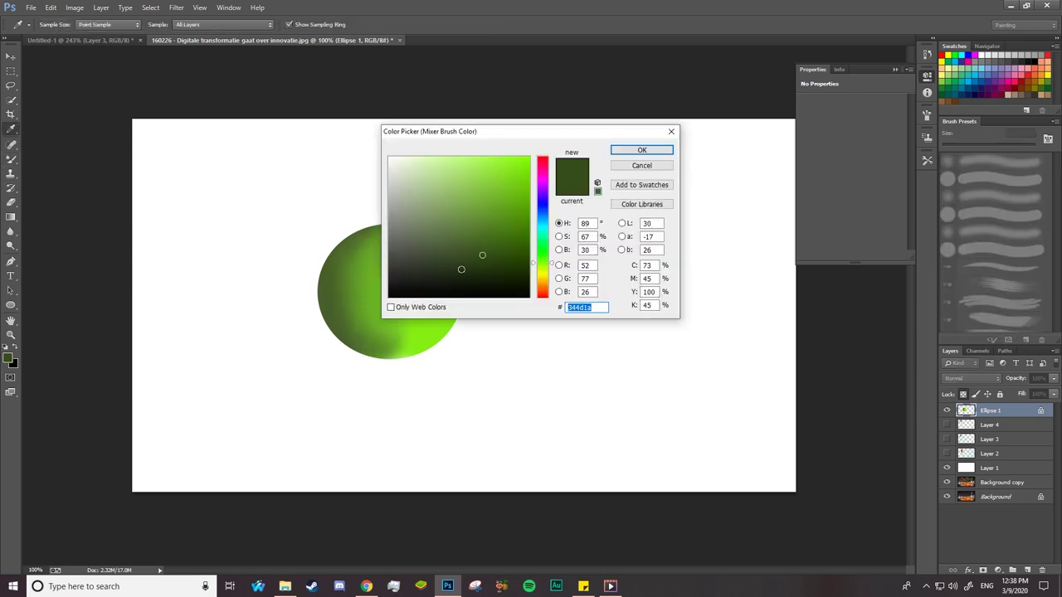
click(470, 161)
click(623, 149)
key(shift+1)
key(shift+9)
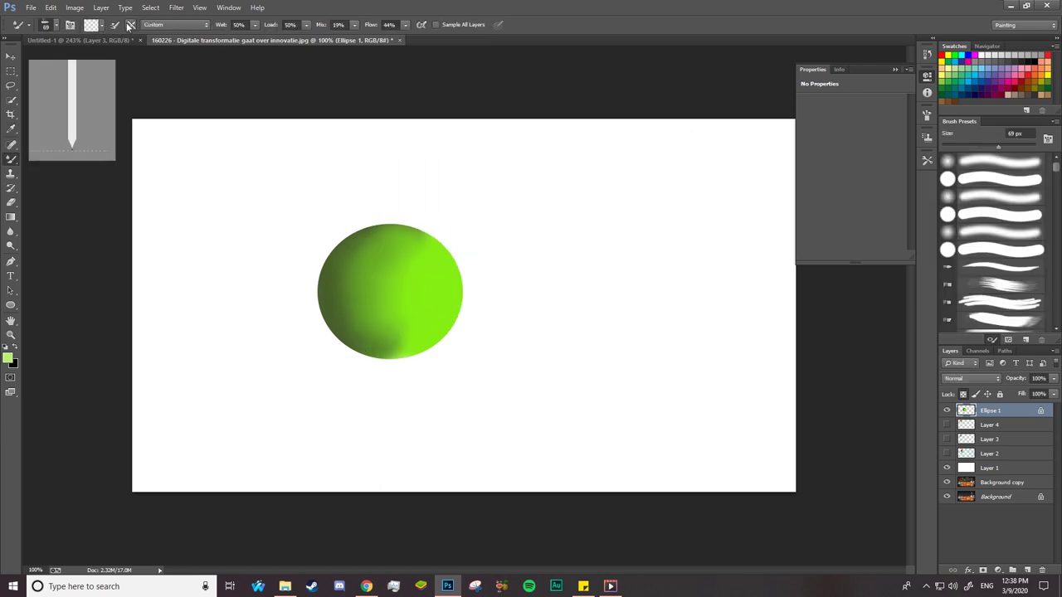
- Load pale green in Wet, Light Mix and dab a highlight on the ball's upper right
click(91, 24)
click(623, 149)
drag(322, 24, 299, 24)
mouse_move(415, 282)
mouse_down()
mouse_move(431, 301)
mouse_move(417, 265)
mouse_move(434, 301)
mouse_move(403, 240)
mouse_up()
click(92, 24)
click(624, 150)
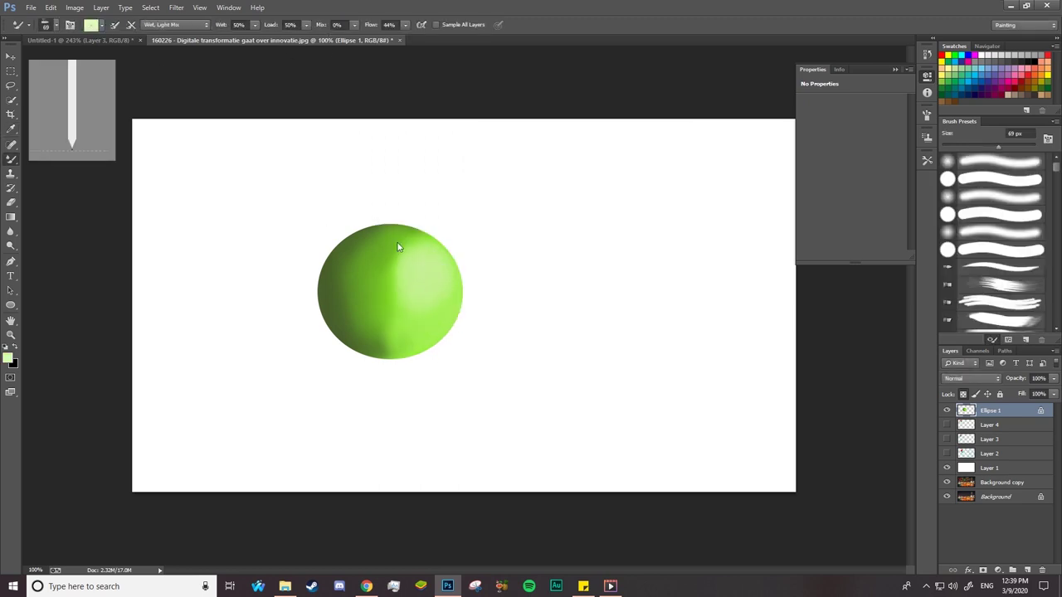
click(92, 24)
click(635, 149)
- With a 49 px brush at 33% flow, paint light strokes across the ball, then set Mix to 26%
right_click(425, 272)
click(424, 280)
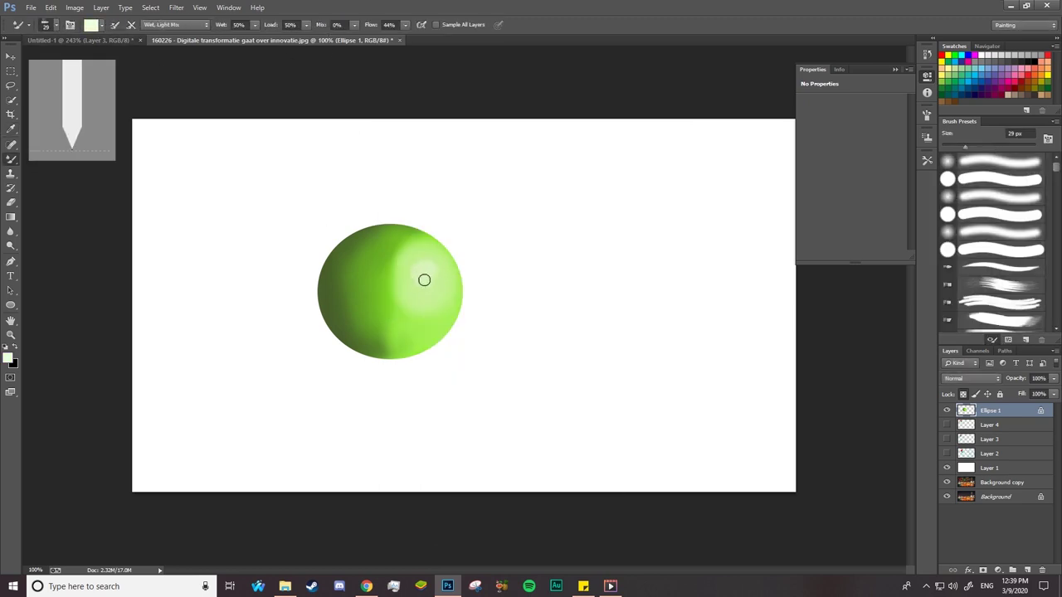
drag(320, 27, 398, 27)
right_click(421, 308)
drag(419, 290, 378, 237)
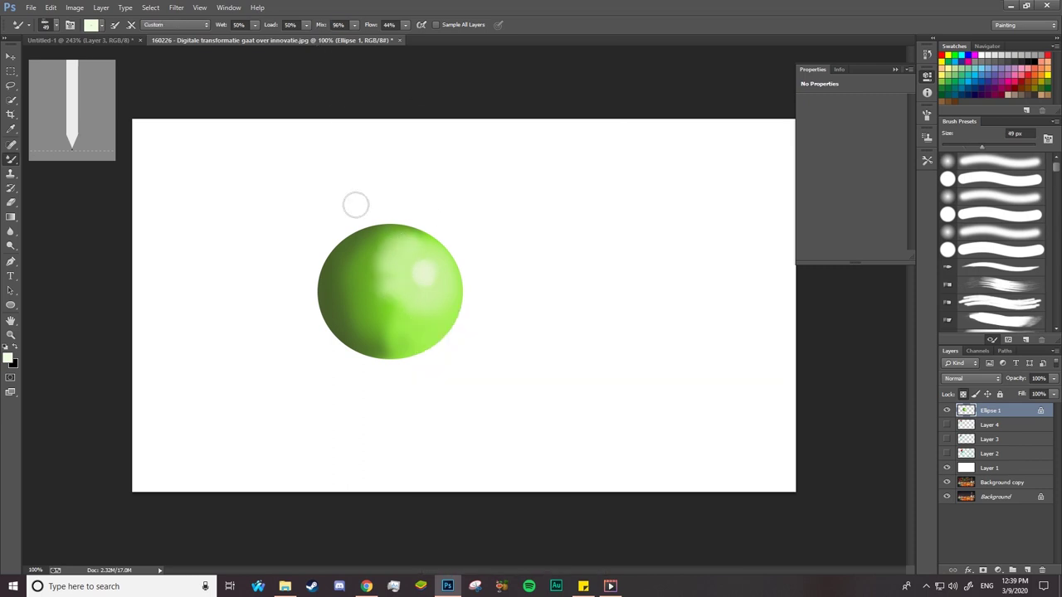
drag(398, 296, 389, 237)
drag(371, 24, 361, 25)
mouse_move(384, 304)
mouse_down()
mouse_move(399, 237)
mouse_move(385, 336)
mouse_up()
double_click(340, 25)
text(26)
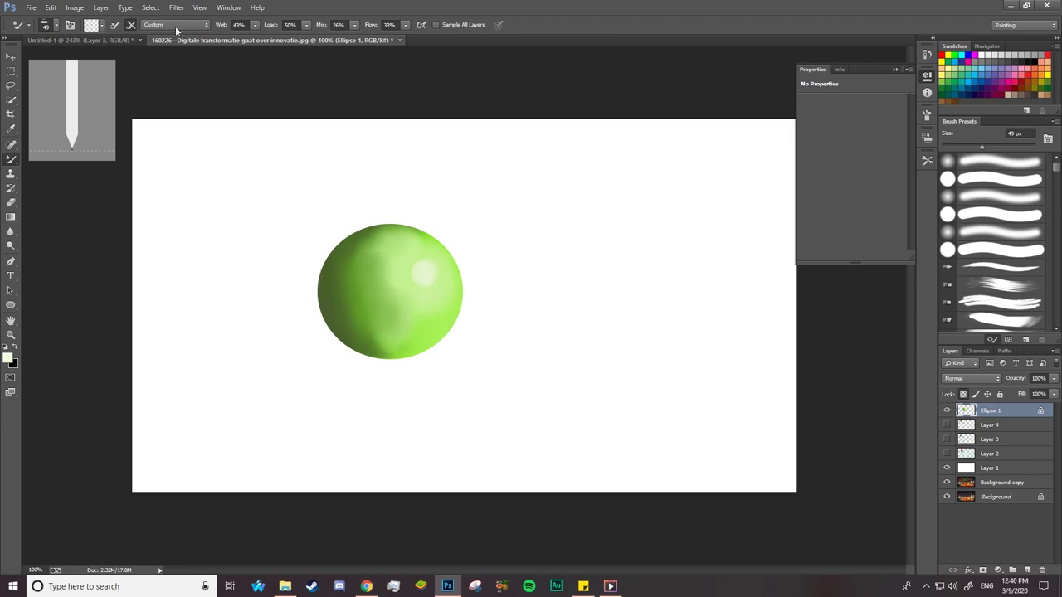
- Load a more saturated green, brush up from the lower left, and blend the left-edge shading
click(93, 26)
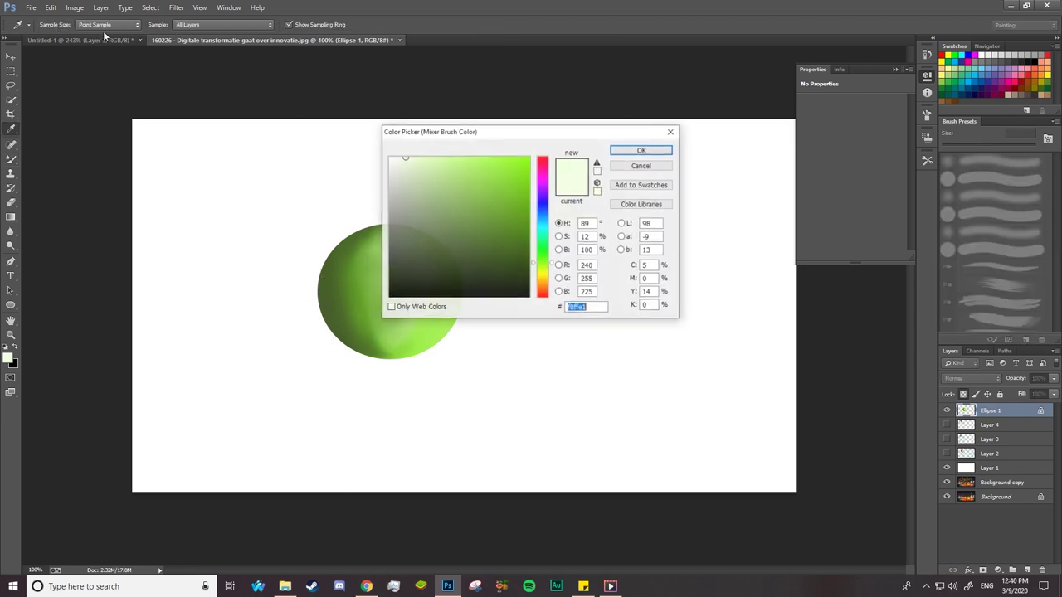
click(437, 174)
click(641, 151)
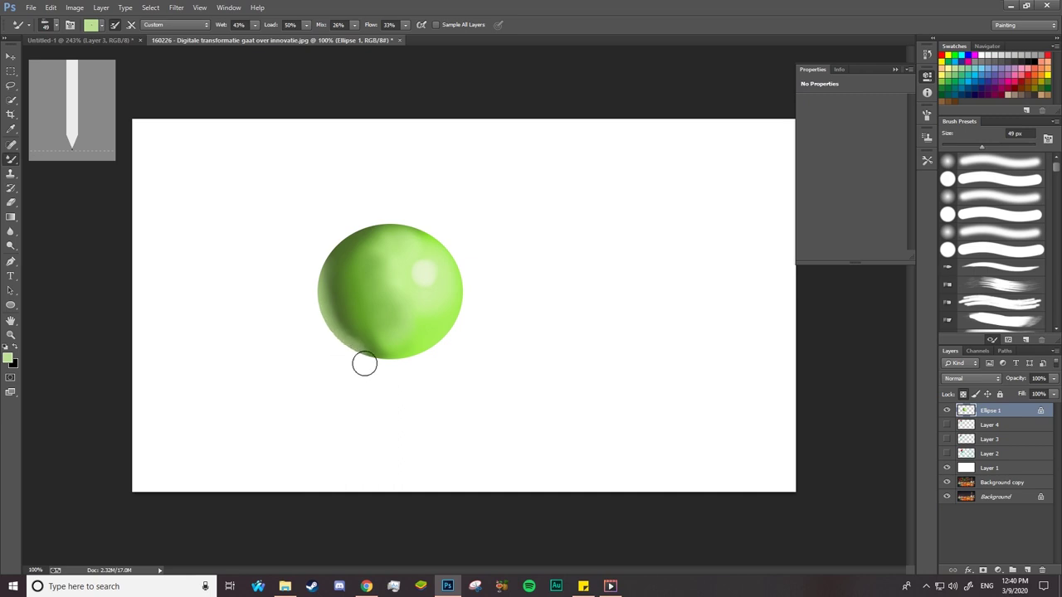
drag(324, 320, 292, 124)
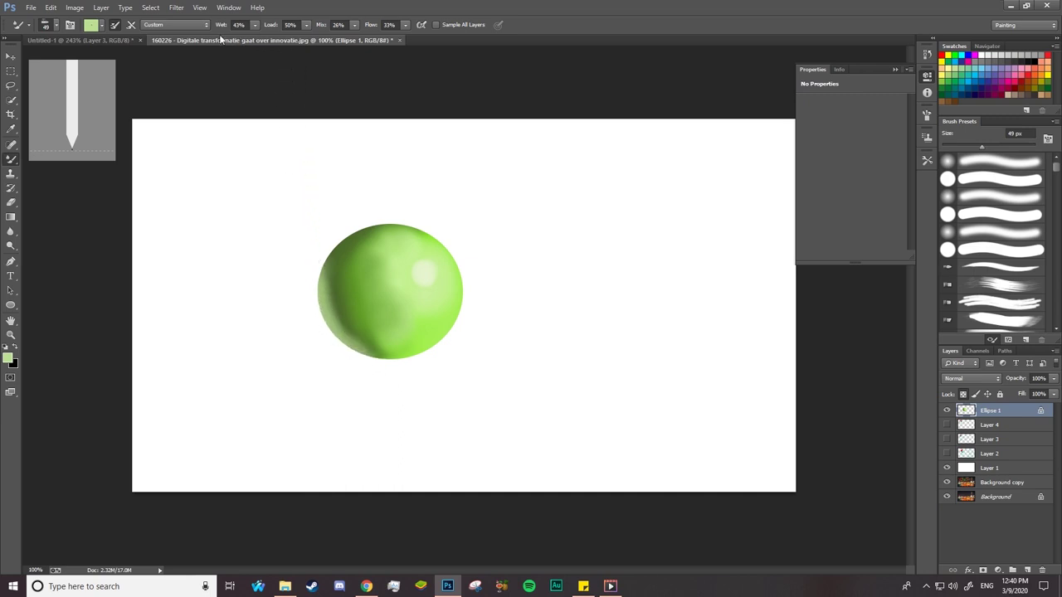
click(130, 25)
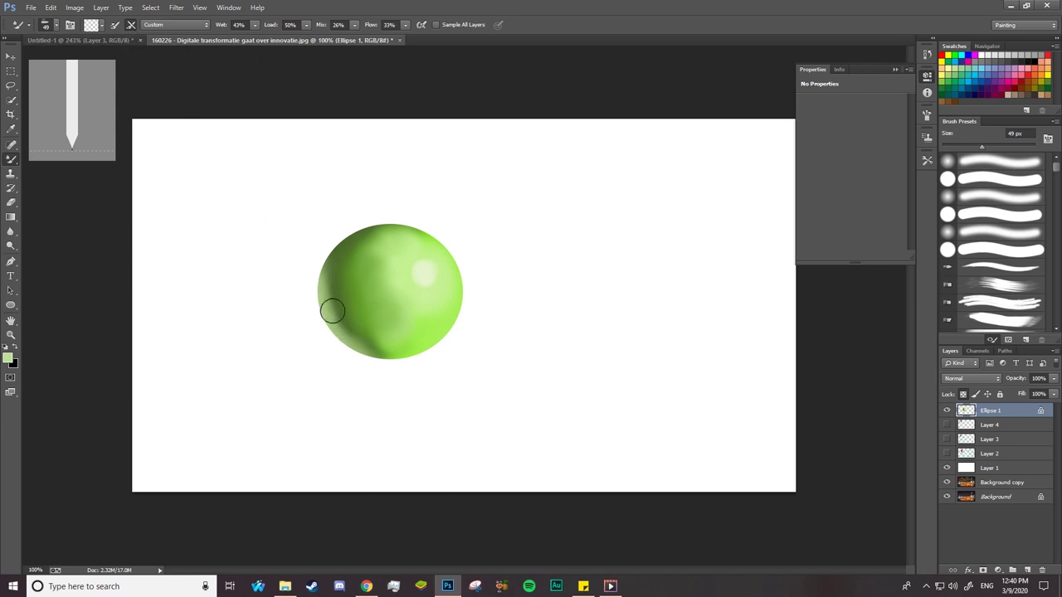
drag(324, 279, 348, 326)
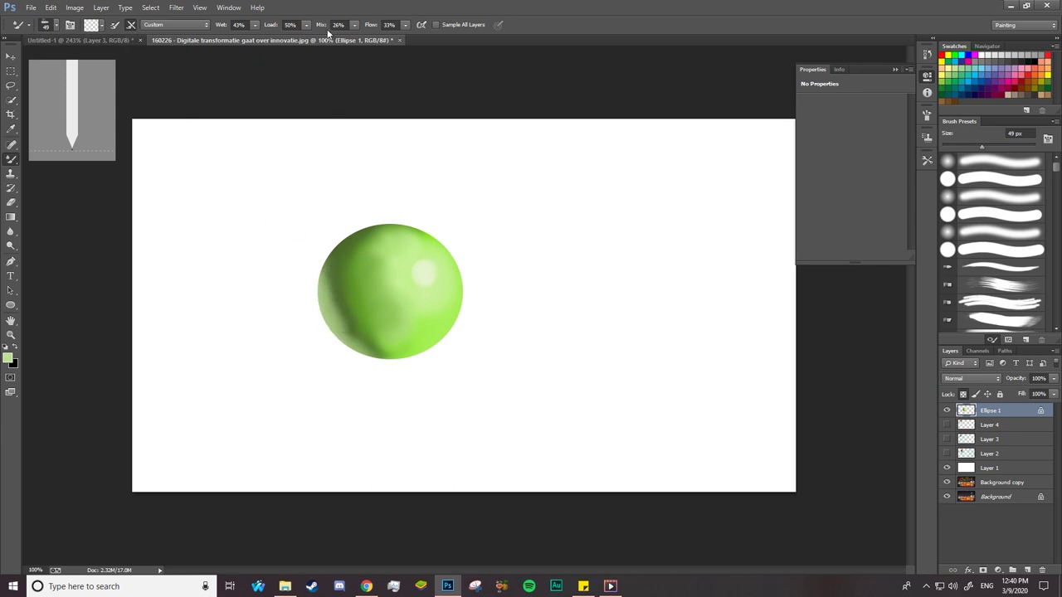
- At 100% mix, blend the ball's lower-left shading and brighten the upper-right highlight
drag(321, 24, 365, 25)
drag(339, 307, 332, 302)
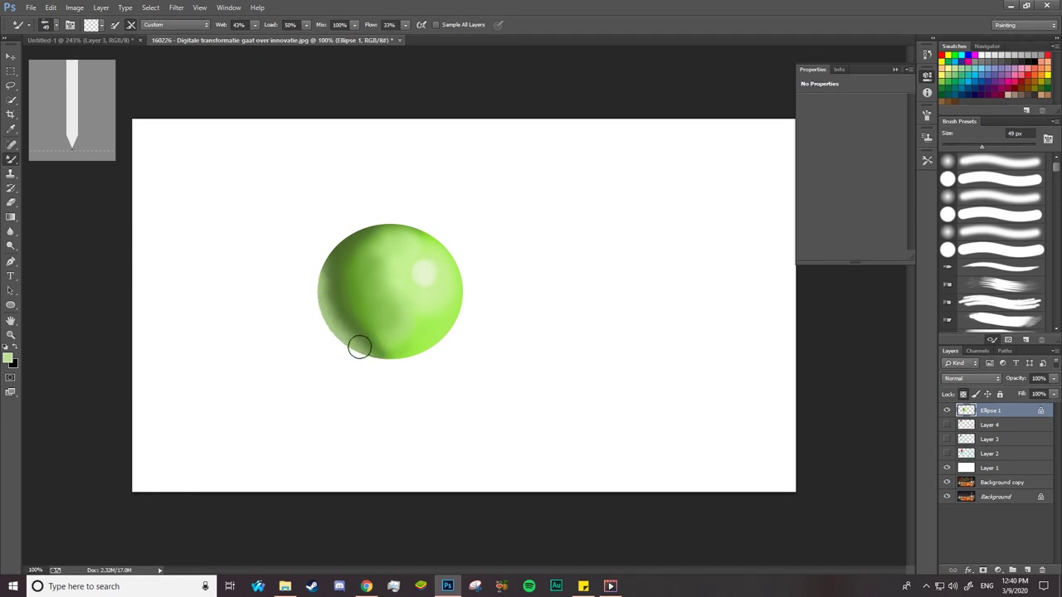
mouse_move(359, 347)
mouse_down()
mouse_move(332, 285)
mouse_move(391, 344)
mouse_move(382, 348)
mouse_move(407, 344)
mouse_move(386, 346)
mouse_move(373, 325)
mouse_move(396, 348)
mouse_move(363, 316)
mouse_move(403, 346)
mouse_move(364, 328)
mouse_up()
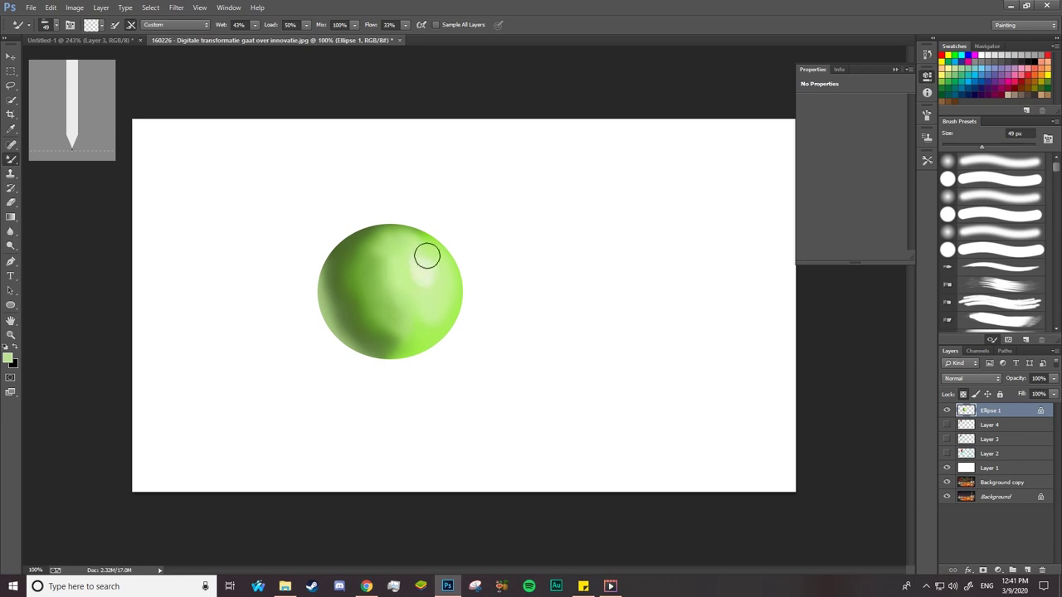
drag(412, 266, 434, 273)
mouse_move(400, 341)
mouse_down()
mouse_move(362, 307)
mouse_move(397, 352)
mouse_move(391, 313)
mouse_up()
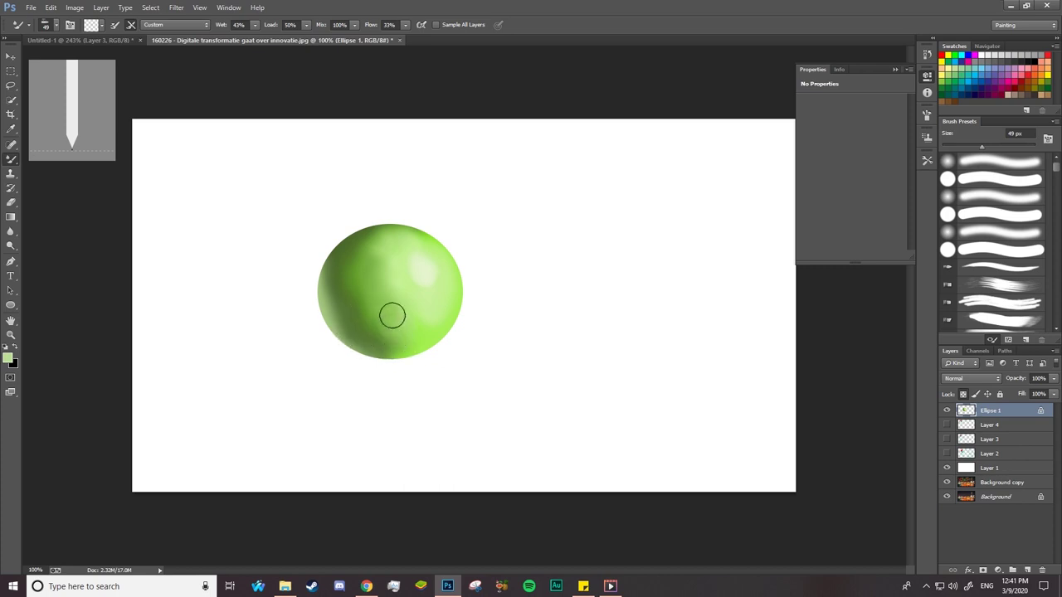
click(32, 25)
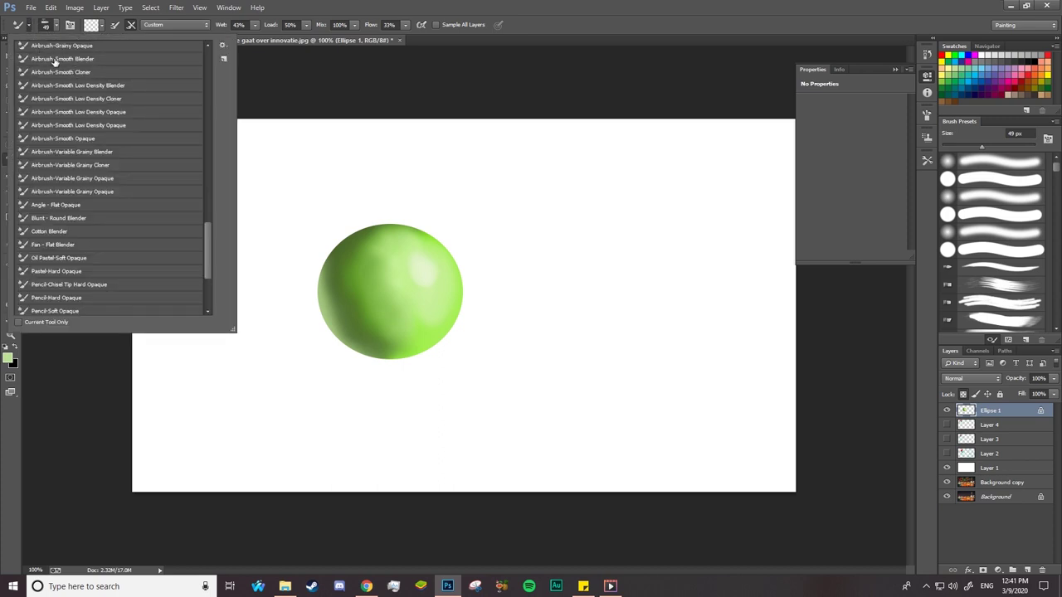
- Switch mixer brush preset, enlarge the brush to 43 px, and blend the sphere's lower shading
click(57, 59)
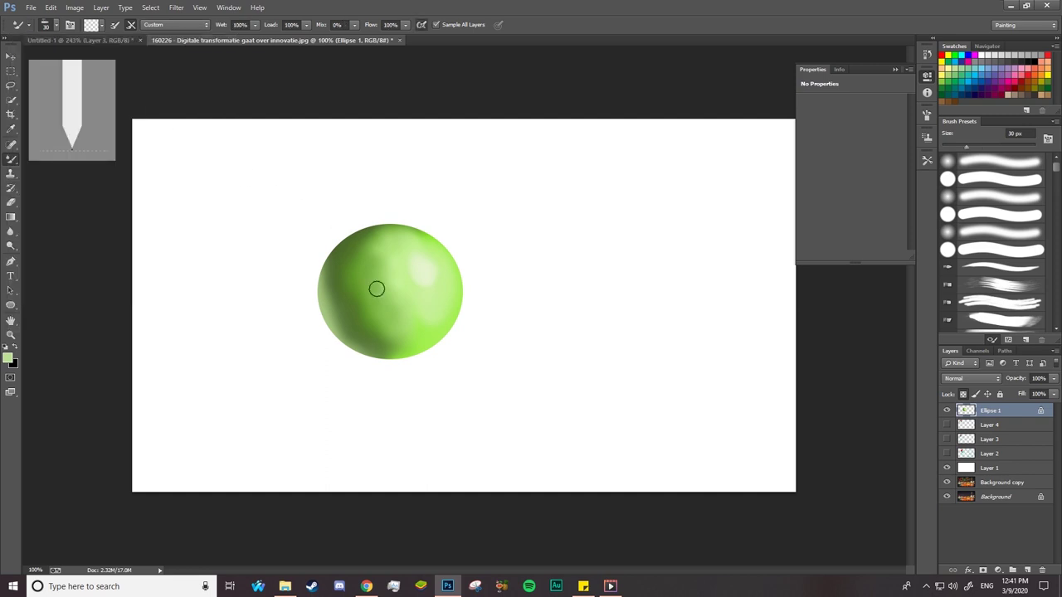
right_click(381, 316)
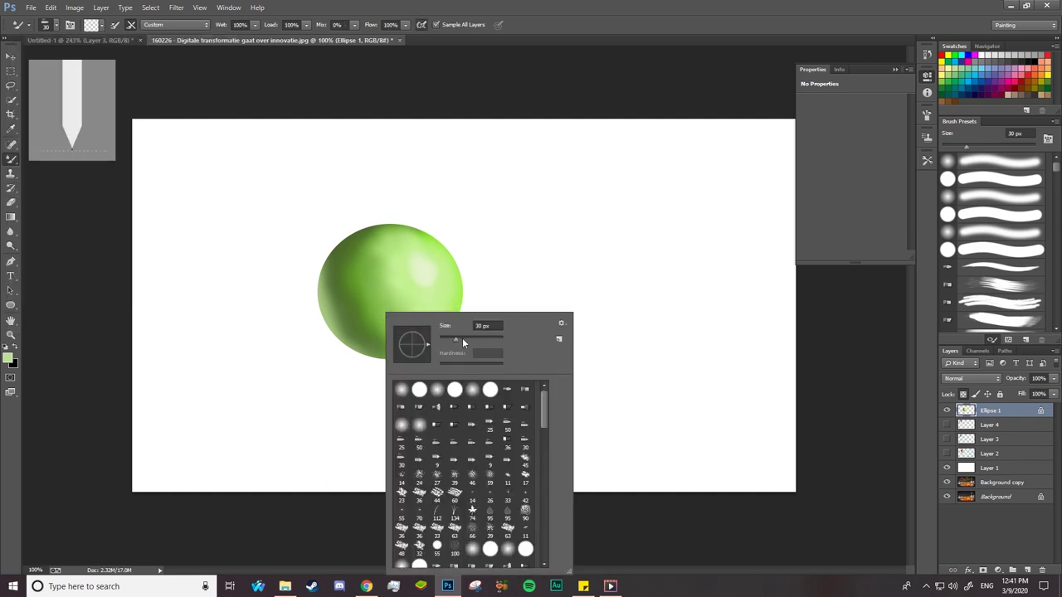
drag(462, 340, 469, 340)
key(Return)
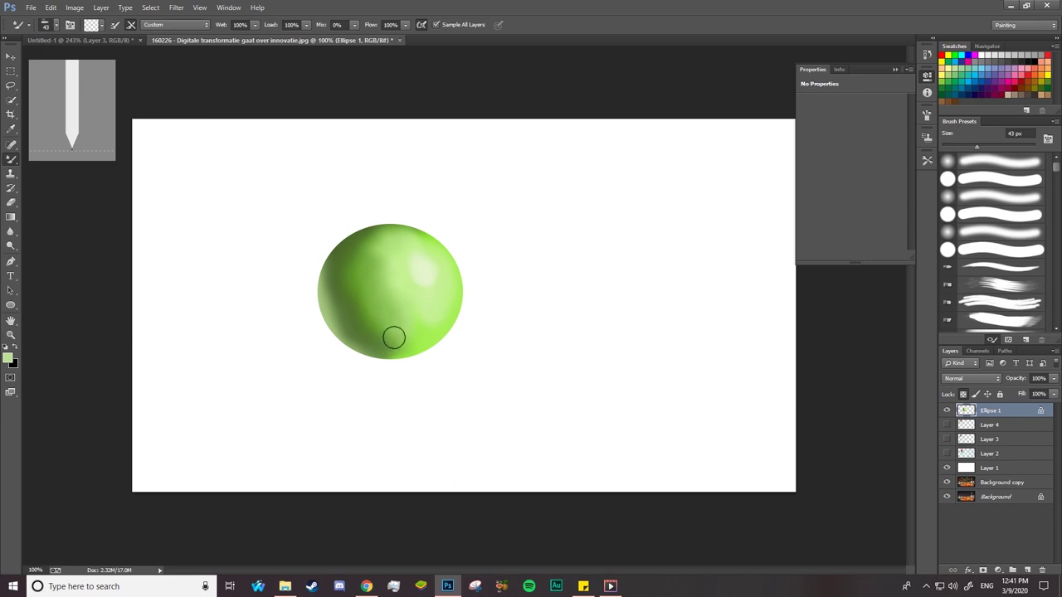
mouse_move(393, 337)
mouse_down()
mouse_move(387, 354)
mouse_move(372, 332)
mouse_up()
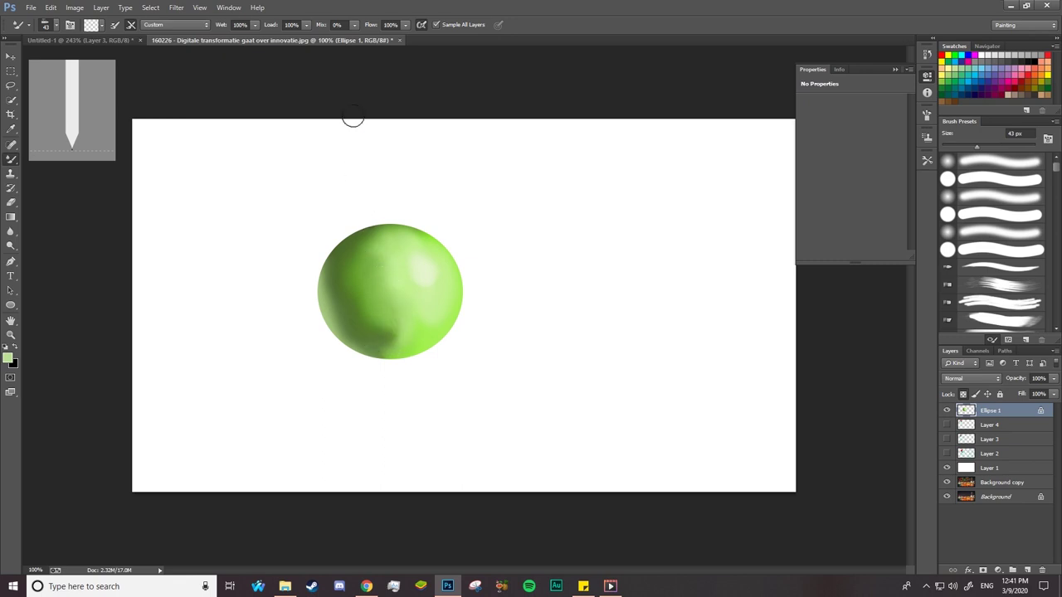
- Smear the sphere's bottom shading at Mix 100%, ending with Wet 26% and Load 38%
drag(326, 28, 378, 26)
drag(379, 347, 375, 329)
drag(372, 29, 365, 31)
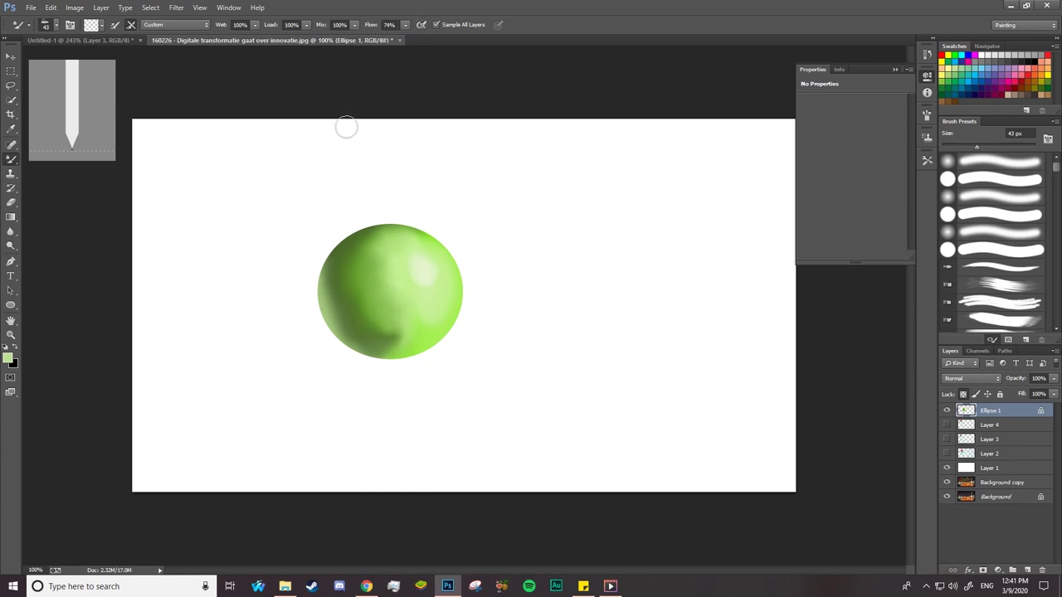
drag(224, 29, 213, 32)
drag(397, 333, 373, 327)
drag(273, 26, 260, 32)
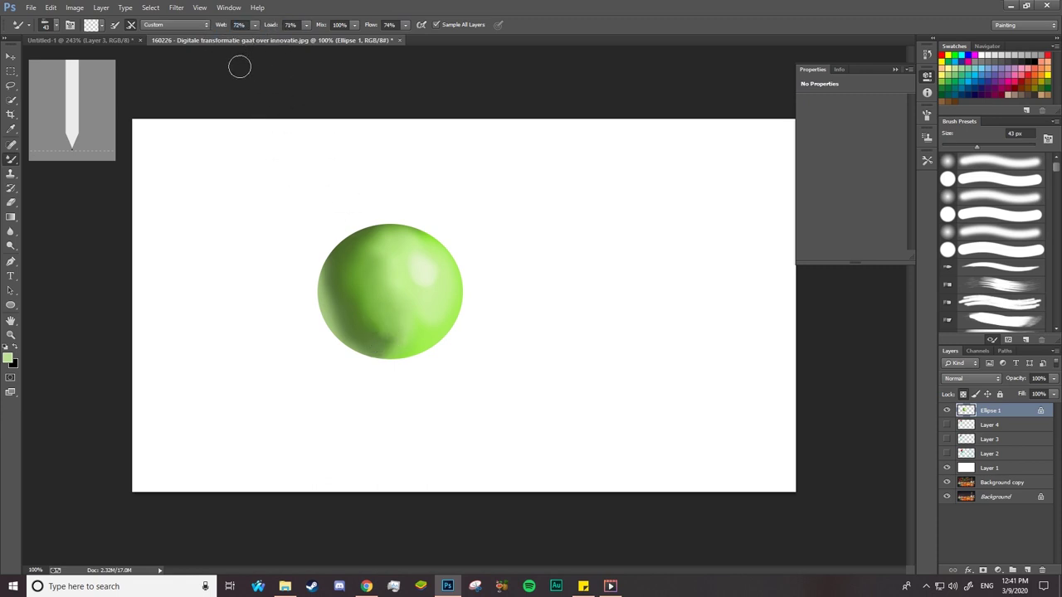
mouse_move(391, 338)
mouse_down()
mouse_move(375, 339)
mouse_move(398, 346)
mouse_move(385, 351)
mouse_move(393, 339)
mouse_move(364, 307)
mouse_move(393, 346)
mouse_move(380, 351)
mouse_move(398, 345)
mouse_move(368, 322)
mouse_up()
drag(273, 29, 269, 30)
drag(221, 28, 218, 31)
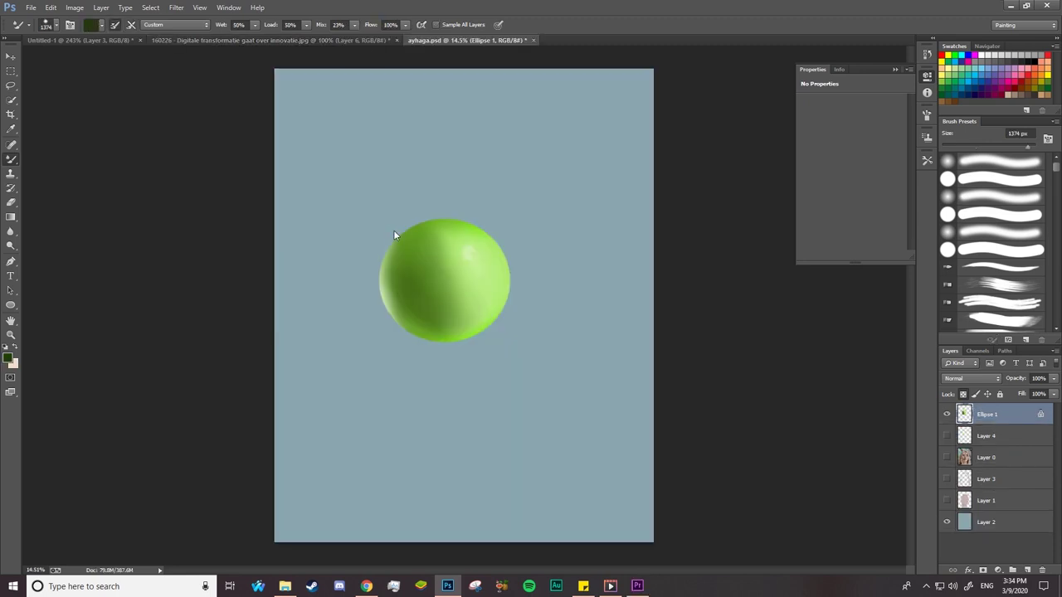
- Load green paint from the sphere, pick the 'Moist, Heavy Mix' preset, and hide Ellipse 1
alt+click(446, 279)
click(197, 27)
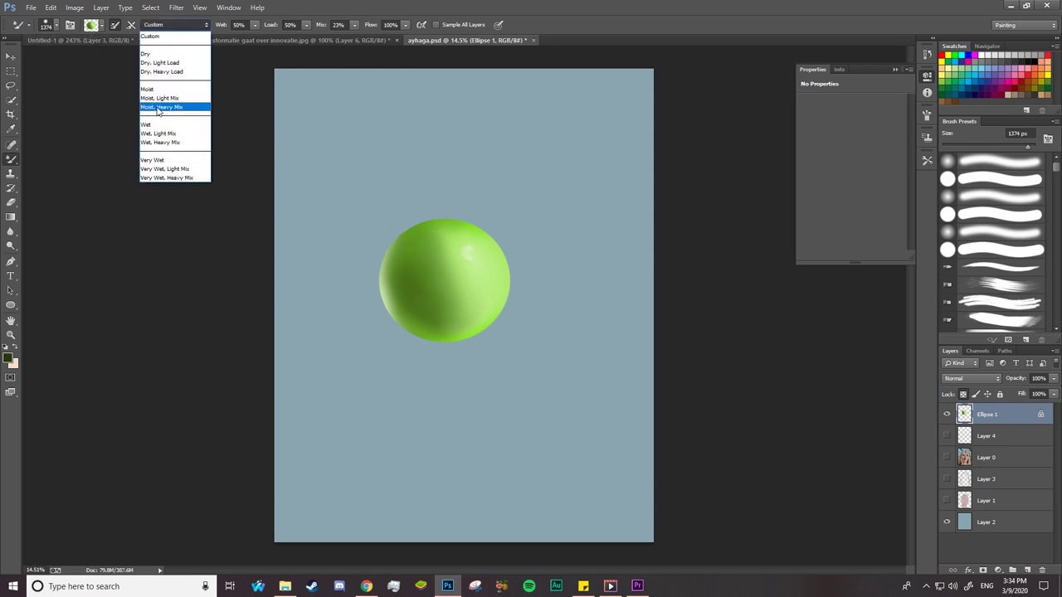
click(160, 108)
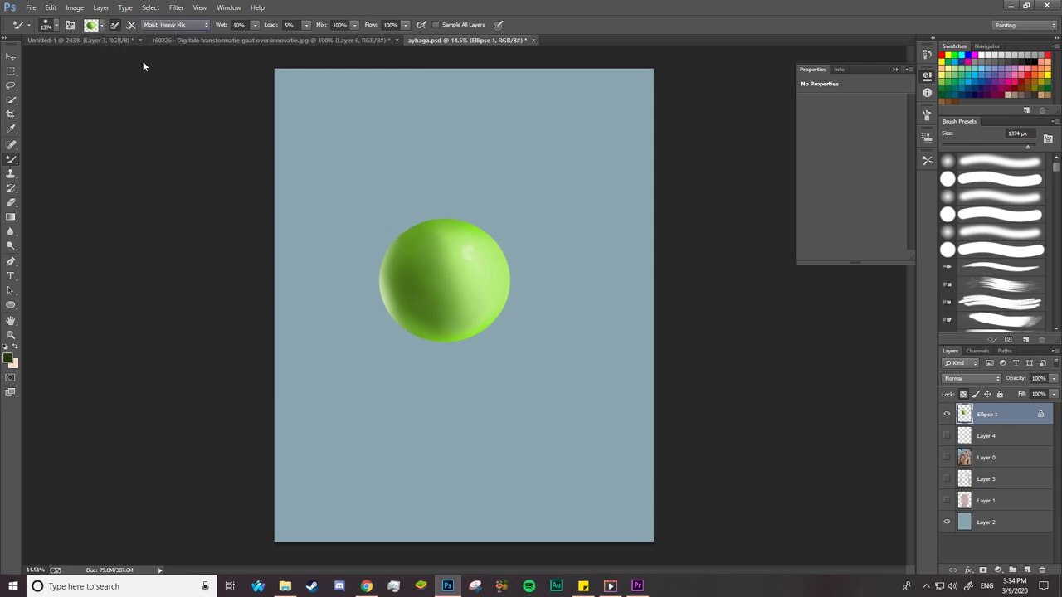
click(948, 414)
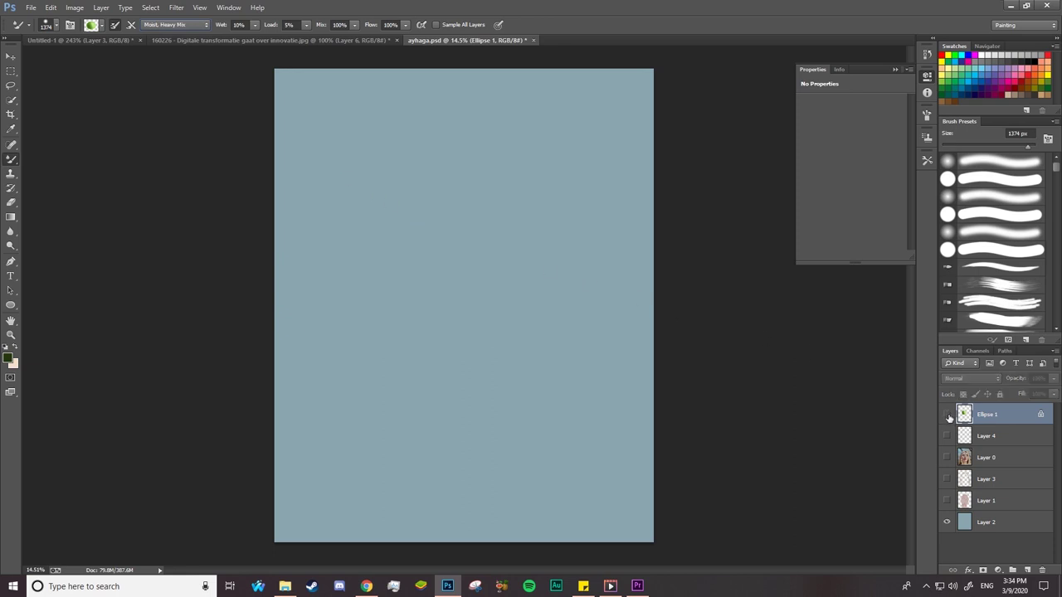
- On a new layer, paint a hooked stroke and a long looping green stroke, then pick a soft round brush
click(1028, 571)
right_click(444, 282)
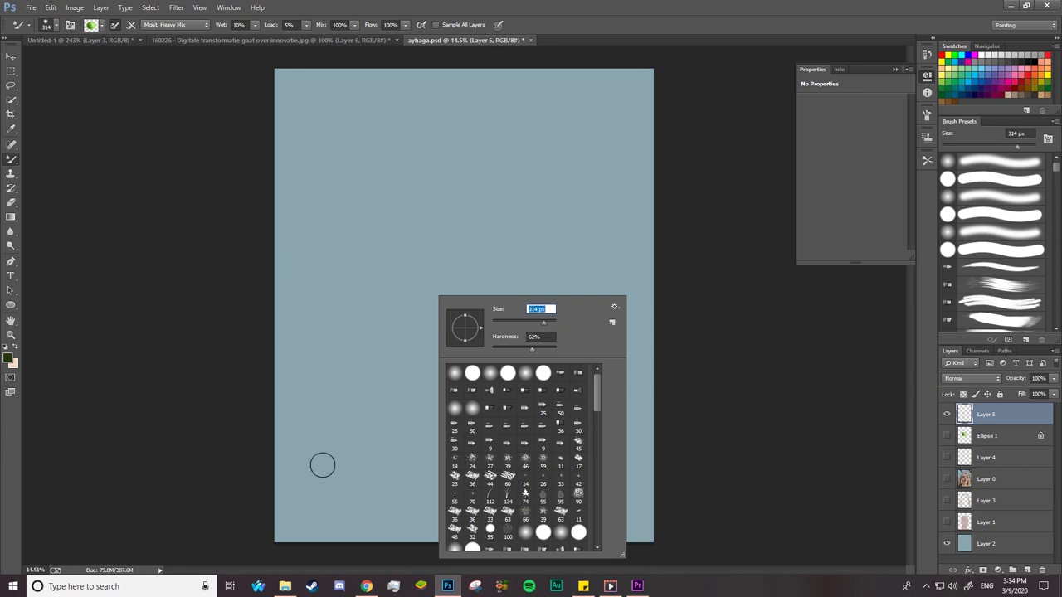
mouse_move(309, 475)
mouse_down()
mouse_move(431, 357)
mouse_move(324, 272)
mouse_up()
drag(346, 172, 585, 345)
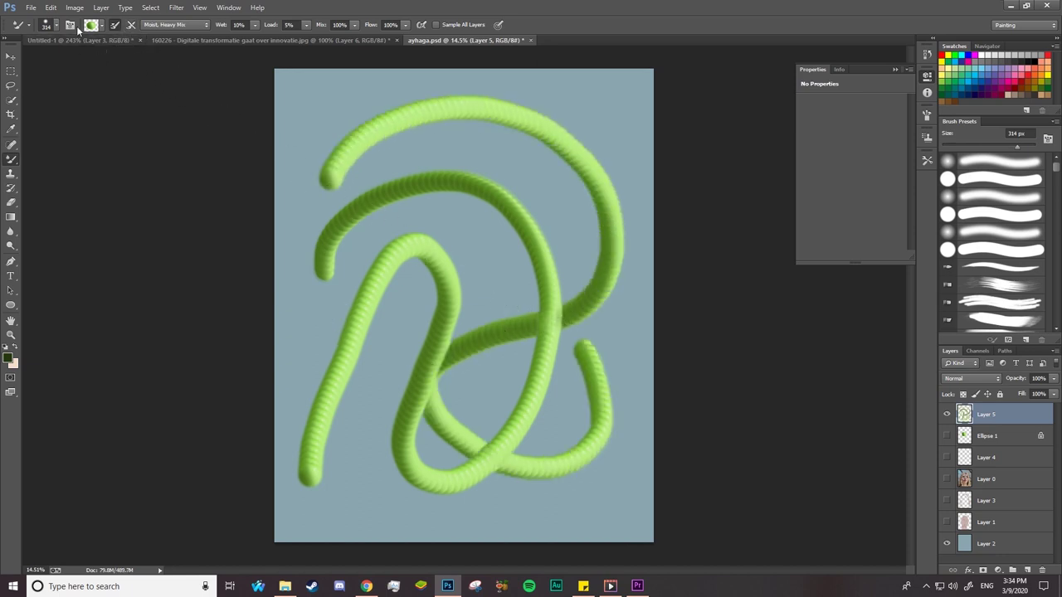
right_click(483, 154)
drag(645, 274, 643, 346)
click(519, 322)
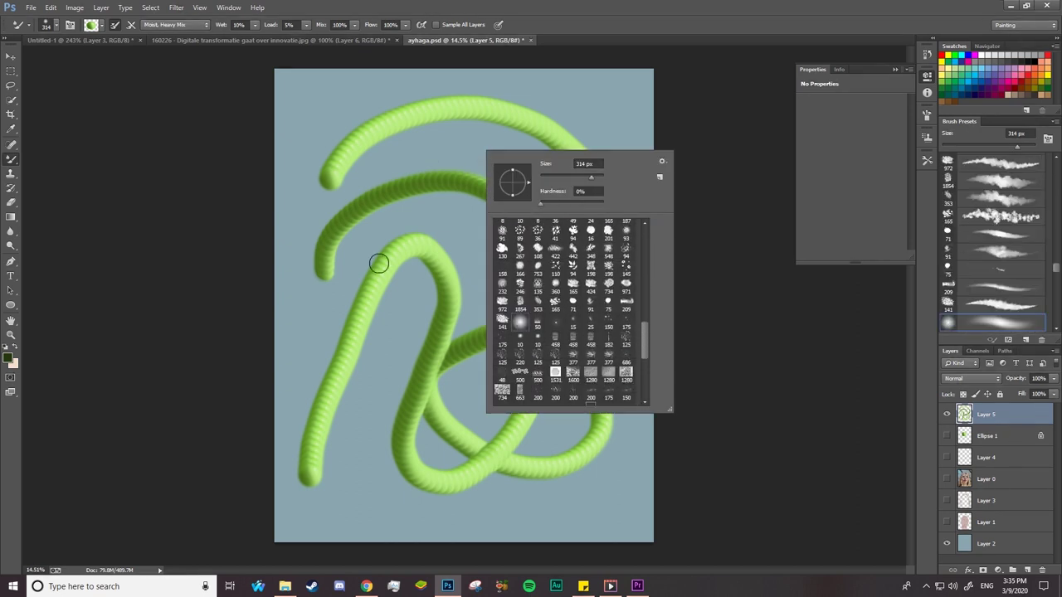
- On a fresh layer, paint a green S-shaped stroke with a large textured 261 px brush
click(1027, 570)
drag(332, 411, 498, 427)
key(ctrl+z)
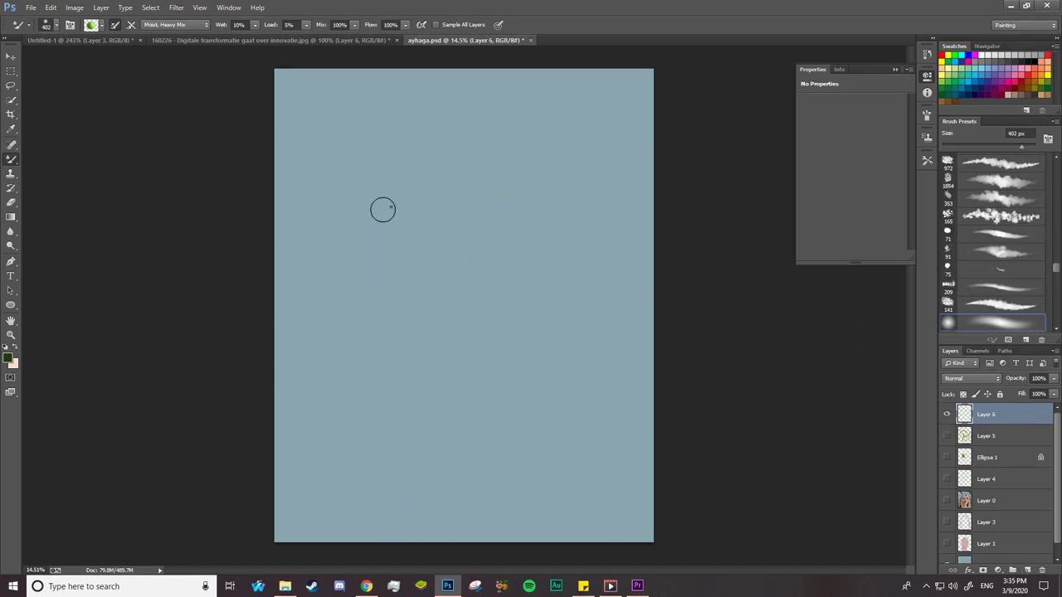
right_click(387, 206)
scroll(529, 325, down, 3)
scroll(464, 391, up, 1)
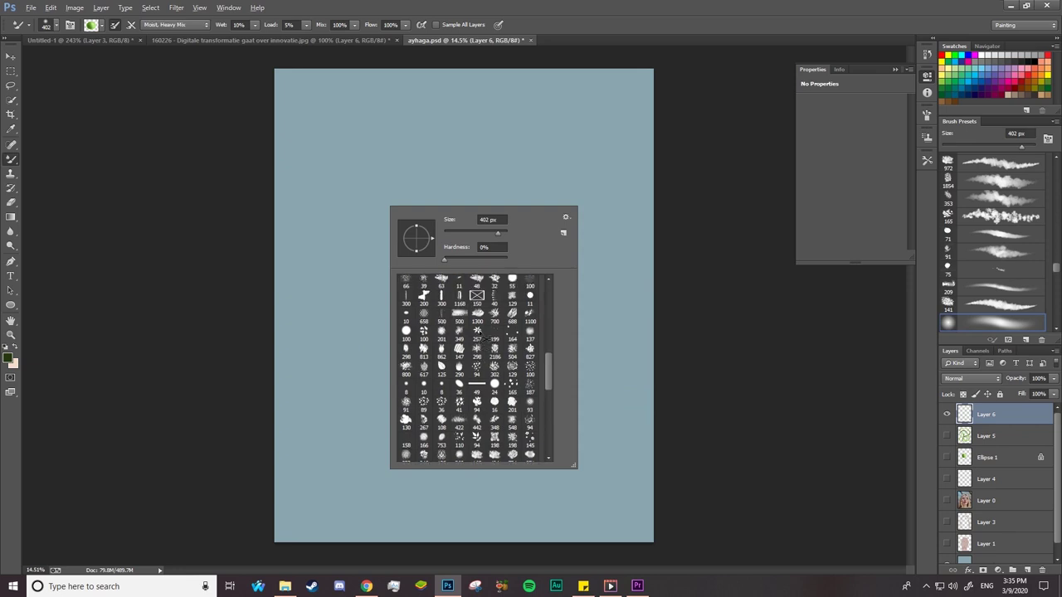
click(486, 335)
mouse_move(308, 374)
mouse_down()
mouse_move(519, 286)
mouse_move(508, 212)
mouse_up()
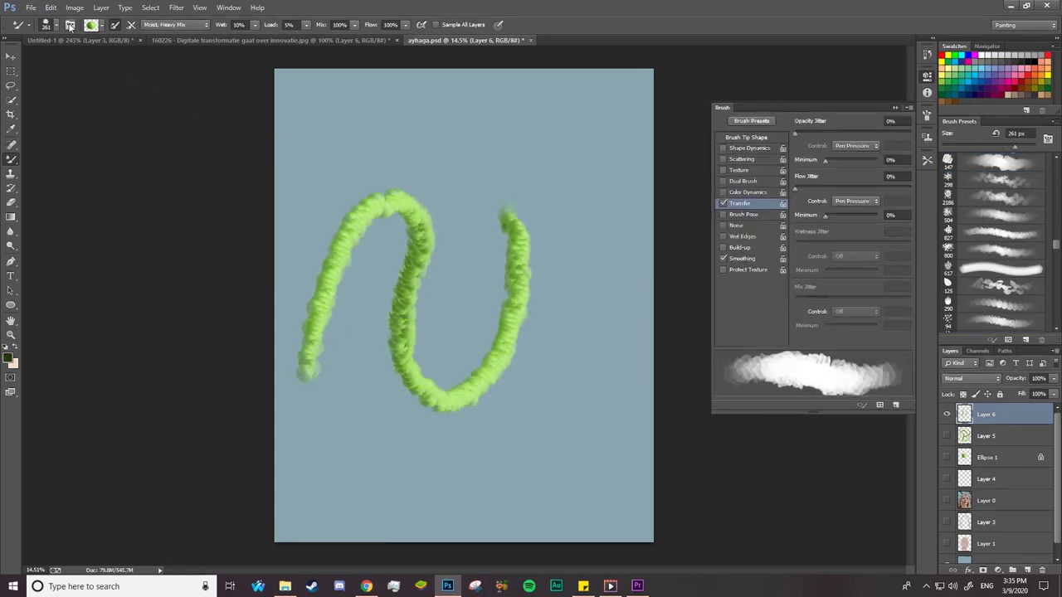
- Turn on brush scattering at 276% and paint scattered green daubs
key(F5)
click(743, 157)
drag(807, 133, 826, 133)
mouse_move(349, 203)
mouse_down()
mouse_move(372, 185)
mouse_move(418, 204)
mouse_move(357, 174)
mouse_move(363, 211)
mouse_up()
- Paint smooth green strokes with a soft round brush set to 1% spacing
right_click(541, 184)
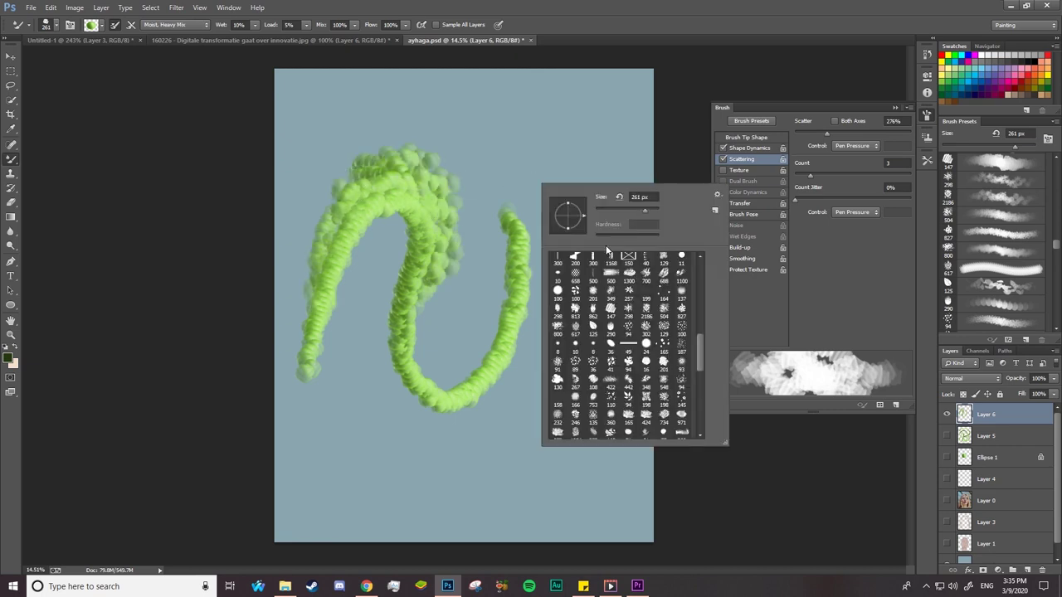
scroll(545, 243, up, 2)
click(554, 243)
drag(466, 176, 583, 248)
click(747, 136)
drag(804, 320, 795, 320)
mouse_move(332, 496)
mouse_down()
mouse_move(401, 424)
mouse_move(465, 514)
mouse_up()
- Add a new layer, hide the test strokes layer, and place a text insertion point on the page
click(1026, 570)
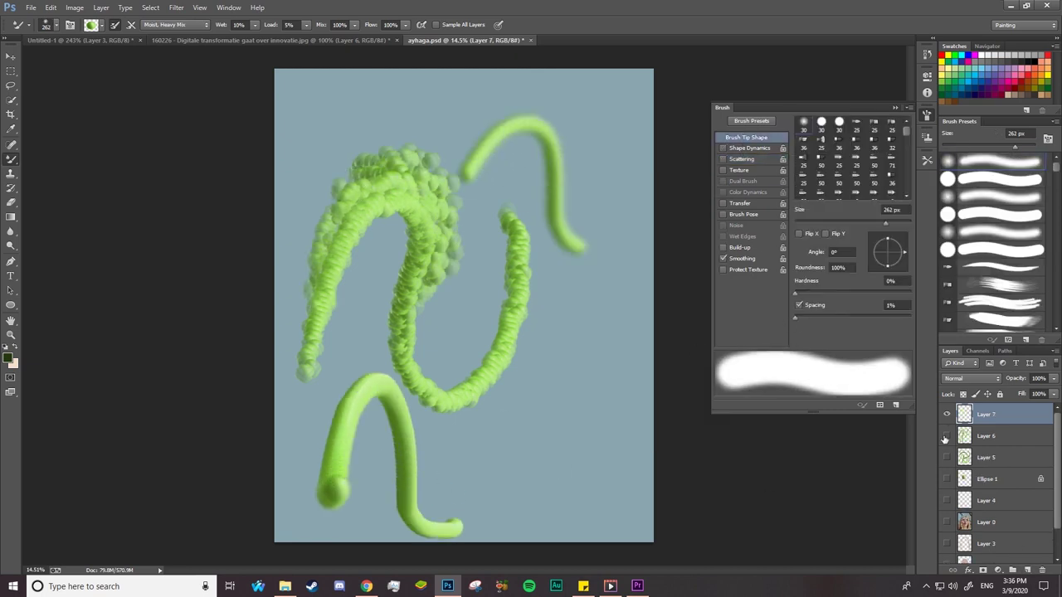
click(947, 436)
click(11, 275)
click(337, 292)
text(AZIZA)
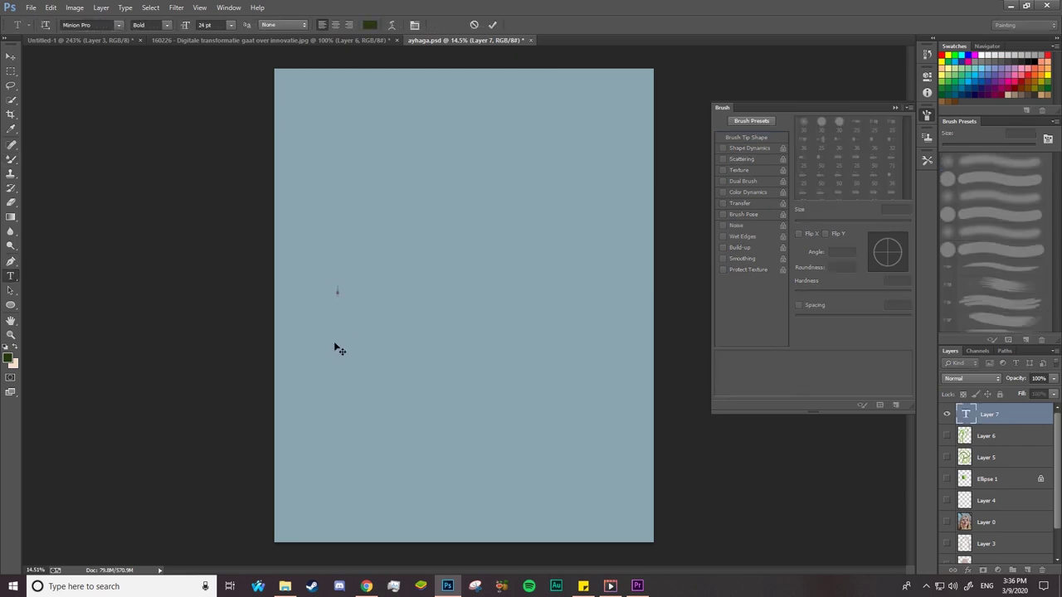
- Enlarge the AZIZA text to 212 pt and change its font to Mistral
double_click(967, 415)
click(415, 24)
mouse_move(802, 187)
mouse_down()
mouse_move(821, 187)
mouse_move(797, 190)
mouse_up()
key(ctrl+Return)
key(v)
key(Return)
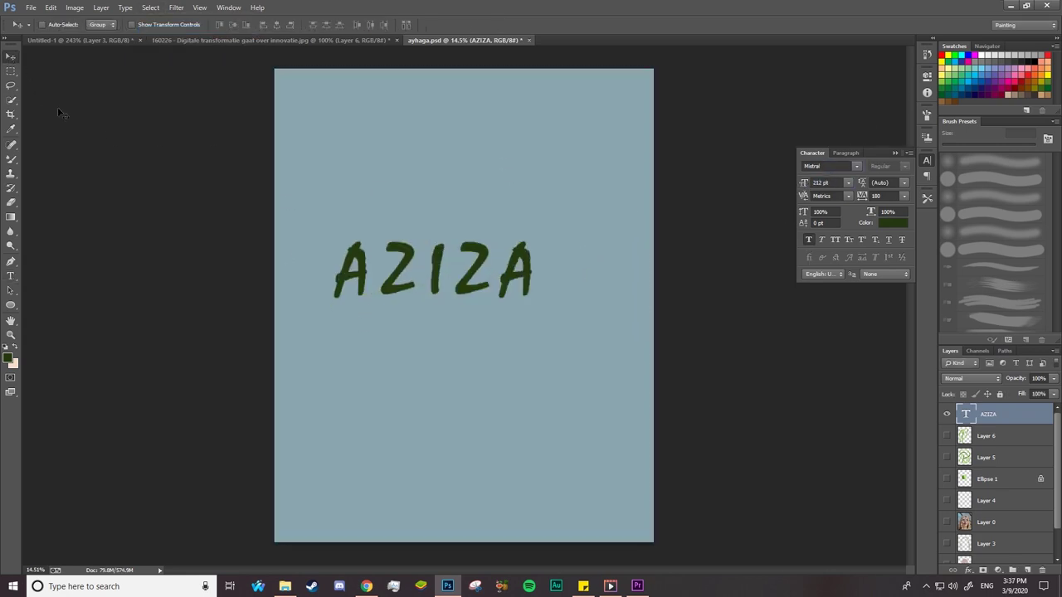
double_click(965, 414)
key(ctrl+Return)
- Scale AZIZA to 151%, move it down-left, and lower its opacity to fade it
key(ctrl+t)
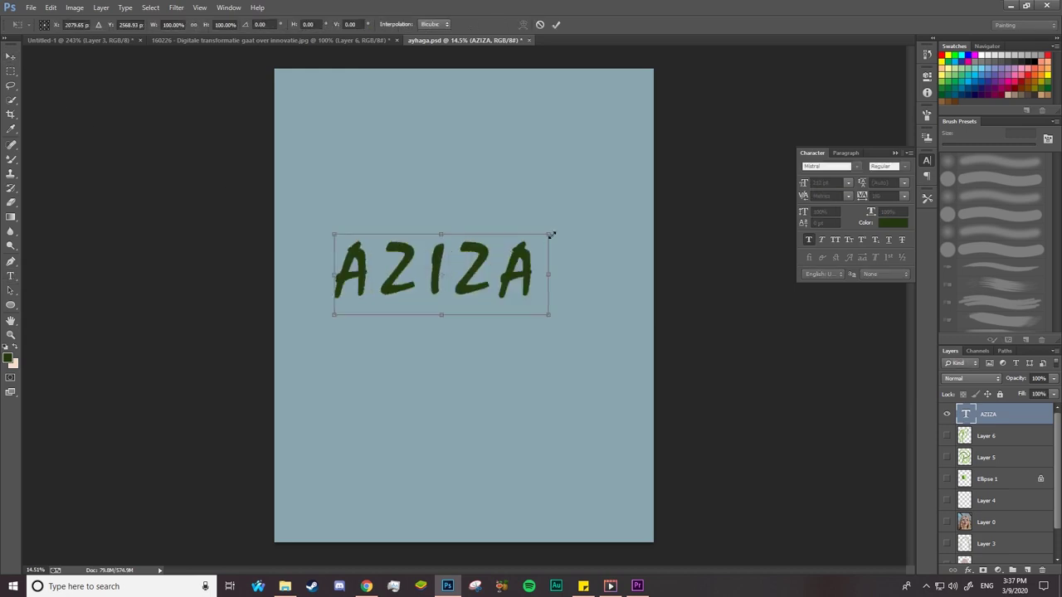
drag(550, 230, 657, 192)
drag(618, 232, 581, 278)
key(Return)
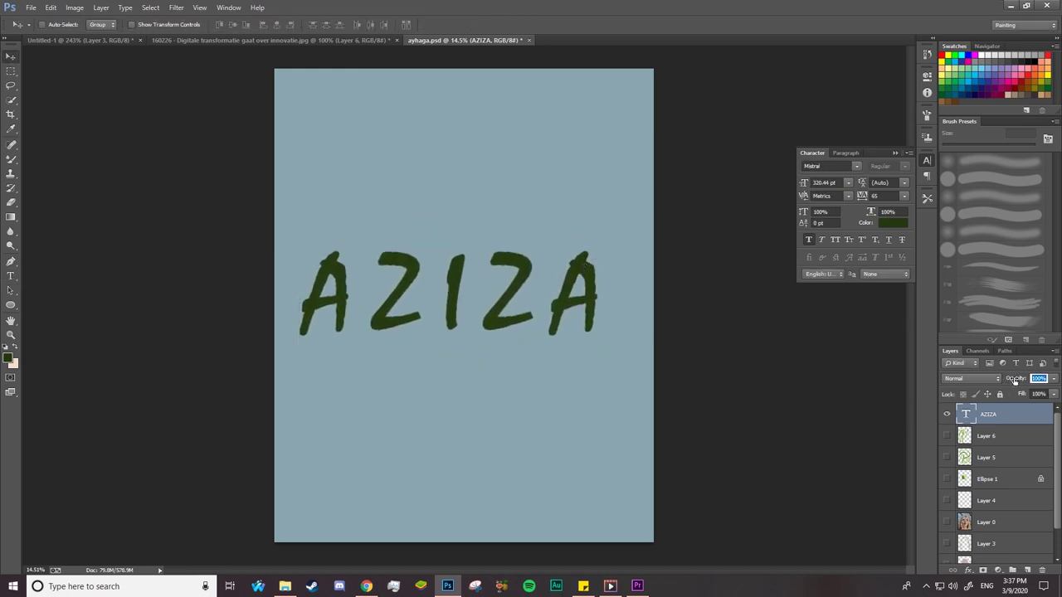
drag(1029, 379, 1014, 380)
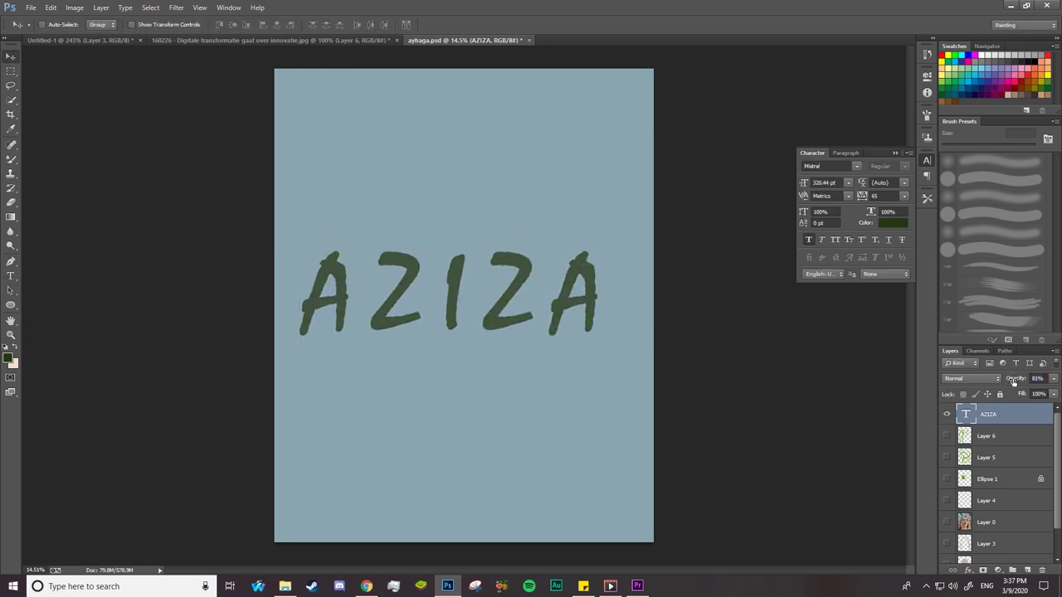
- On a new layer, try painting over the first A with the Mixer Brush, then undo
click(1029, 571)
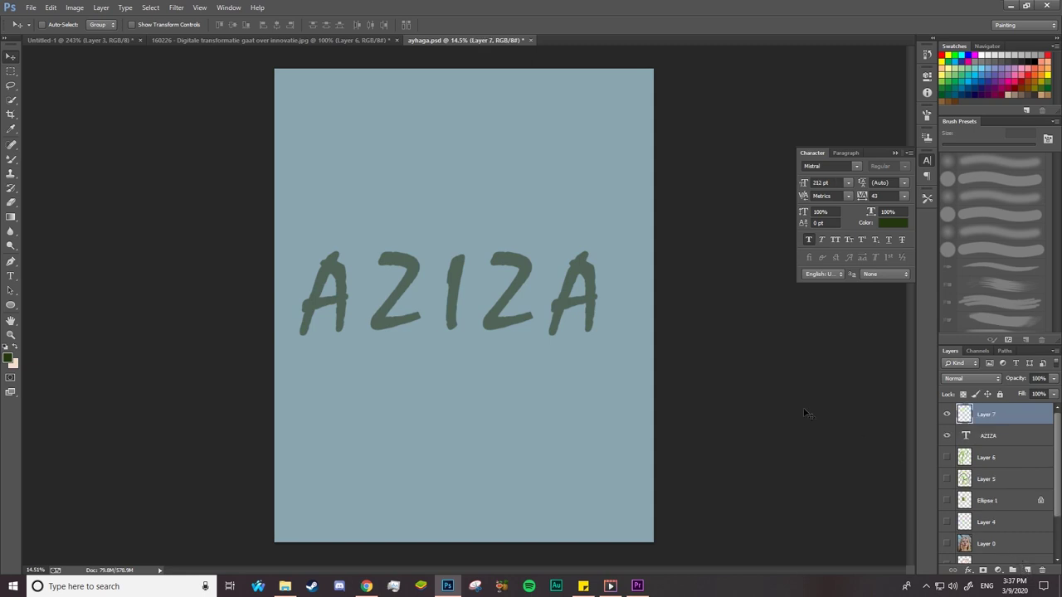
click(14, 156)
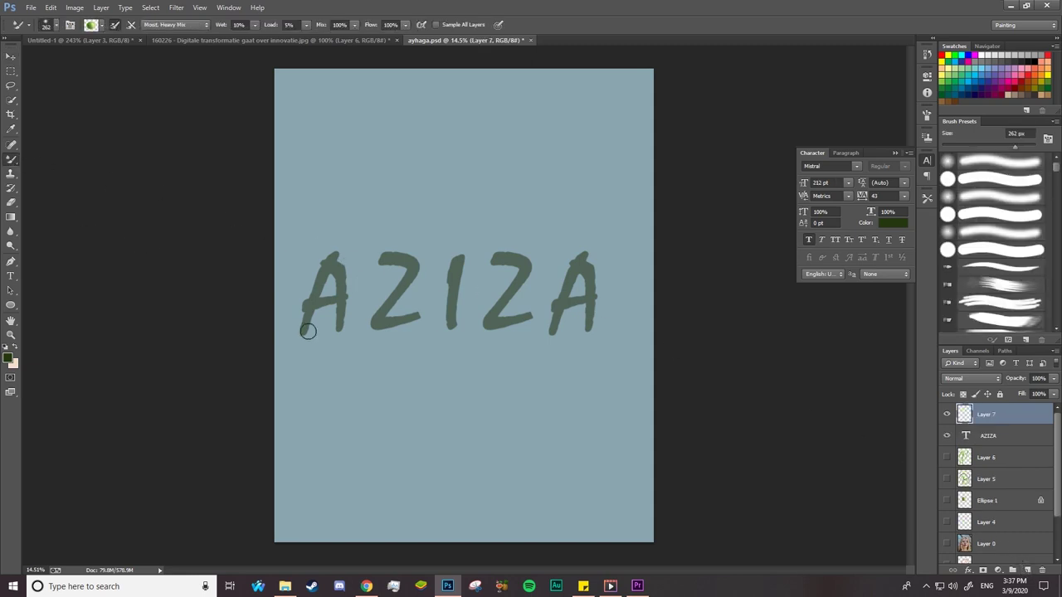
drag(308, 332, 304, 337)
drag(328, 259, 289, 347)
drag(331, 257, 340, 336)
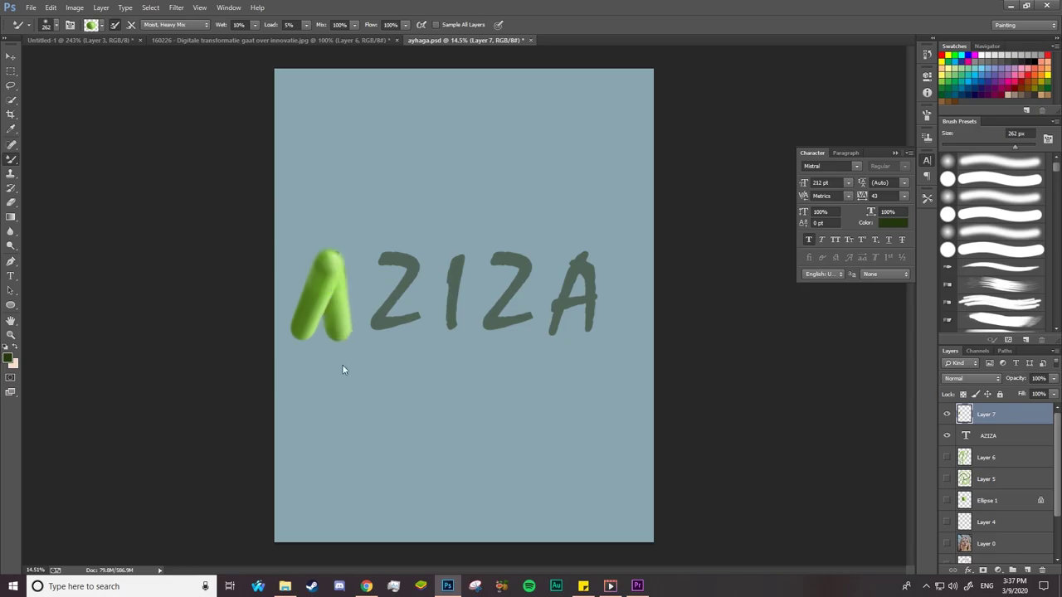
key(ctrl+alt+z)
key(ctrl+alt+z)
key(ctrl+alt+z)
- With a smaller brush, trace each AZIZA letter in green and hide the text layer
right_click(327, 270)
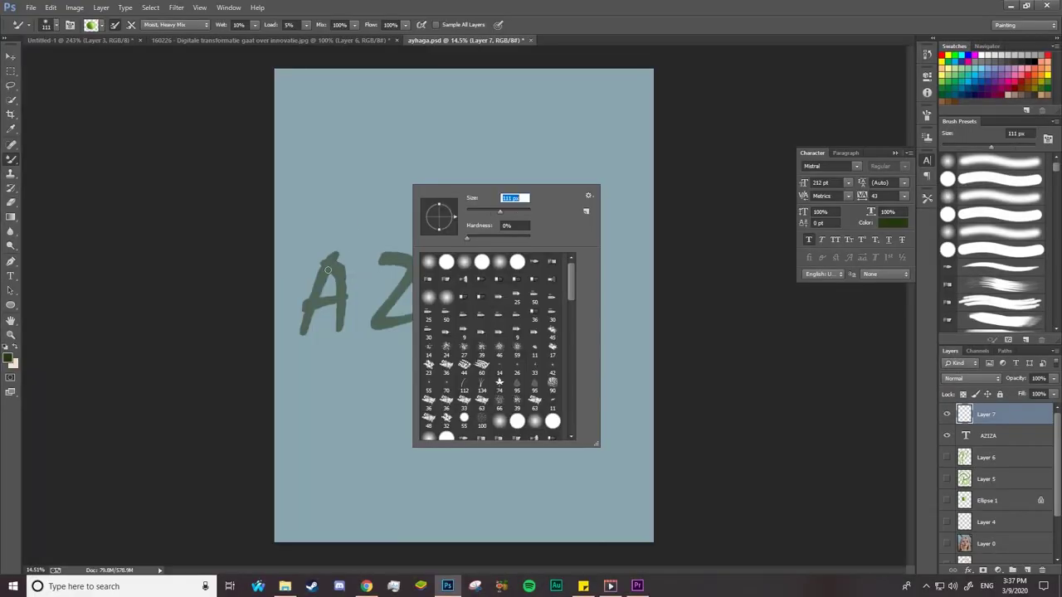
drag(328, 263, 301, 332)
mouse_move(331, 258)
mouse_down()
mouse_move(341, 332)
mouse_move(421, 316)
mouse_up()
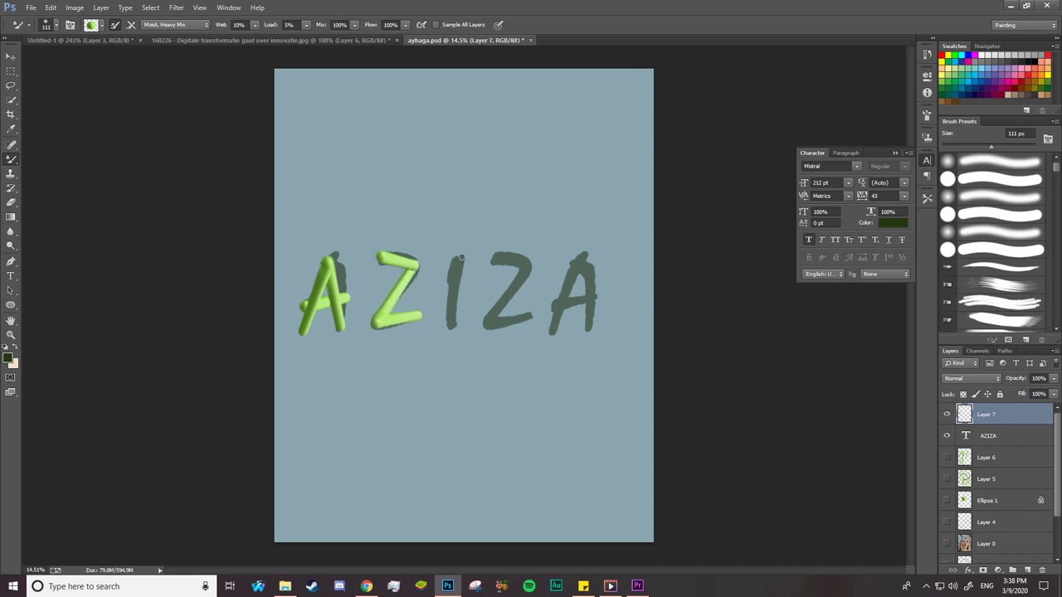
drag(462, 253, 450, 326)
mouse_move(526, 267)
mouse_down()
mouse_move(489, 324)
mouse_move(531, 317)
mouse_up()
mouse_move(583, 255)
mouse_down()
mouse_move(553, 332)
mouse_move(591, 329)
mouse_up()
click(947, 436)
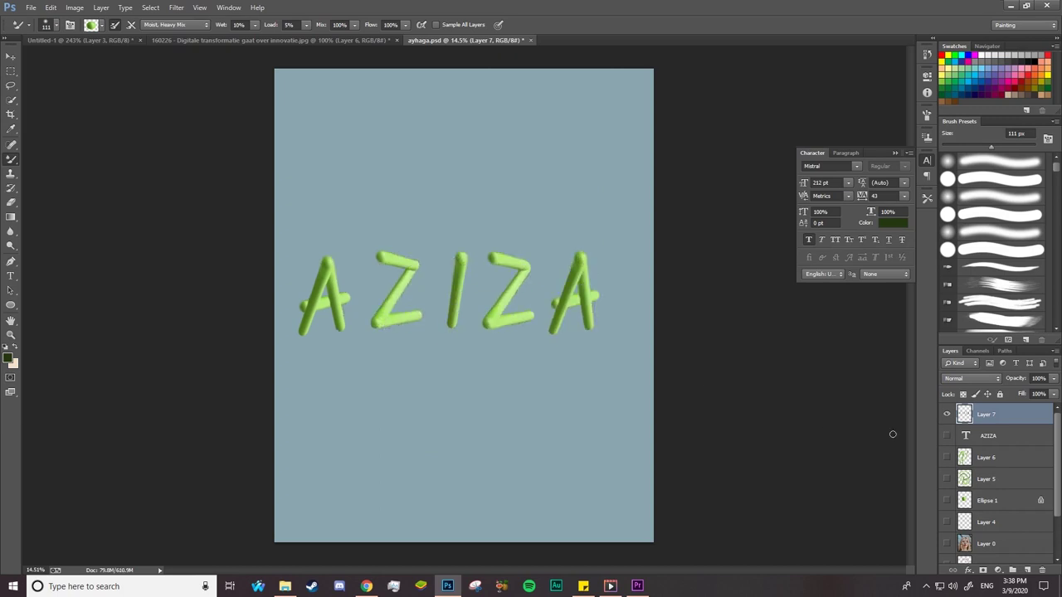